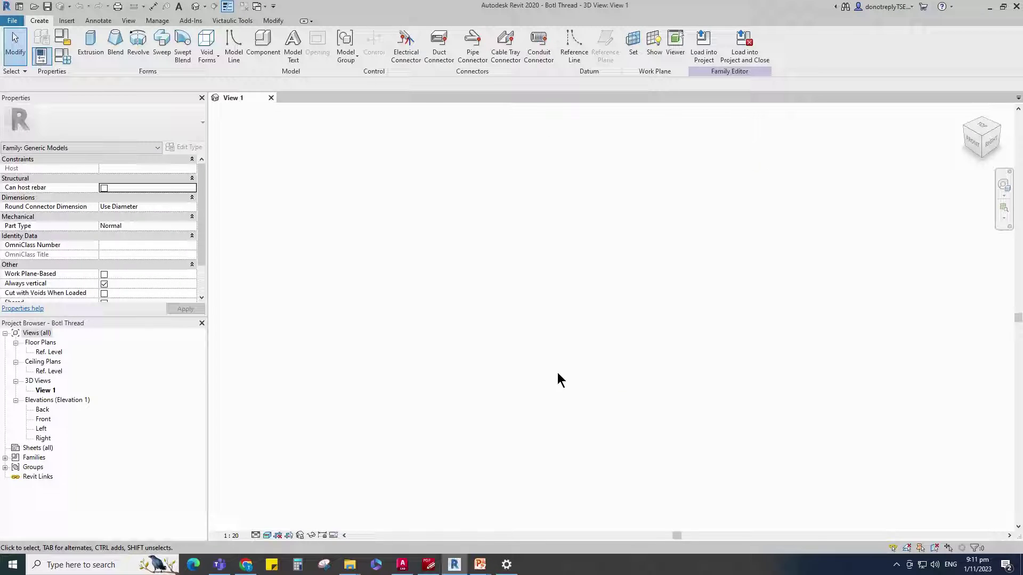
Create a new family from the Metric Generic Model template
{"action": "left_click", "coordinate": [12, 20]}
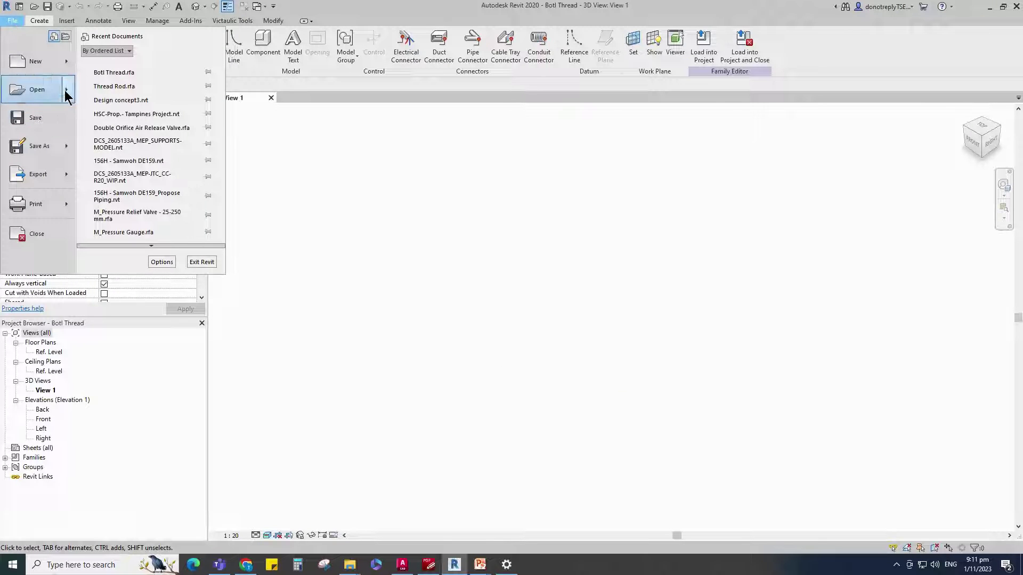
{"action": "mouse_move", "coordinate": [47, 99]}
{"action": "left_click", "coordinate": [85, 84]}
{"action": "scroll", "coordinate": [286, 294], "scroll_direction": "down", "scroll_amount": 3}
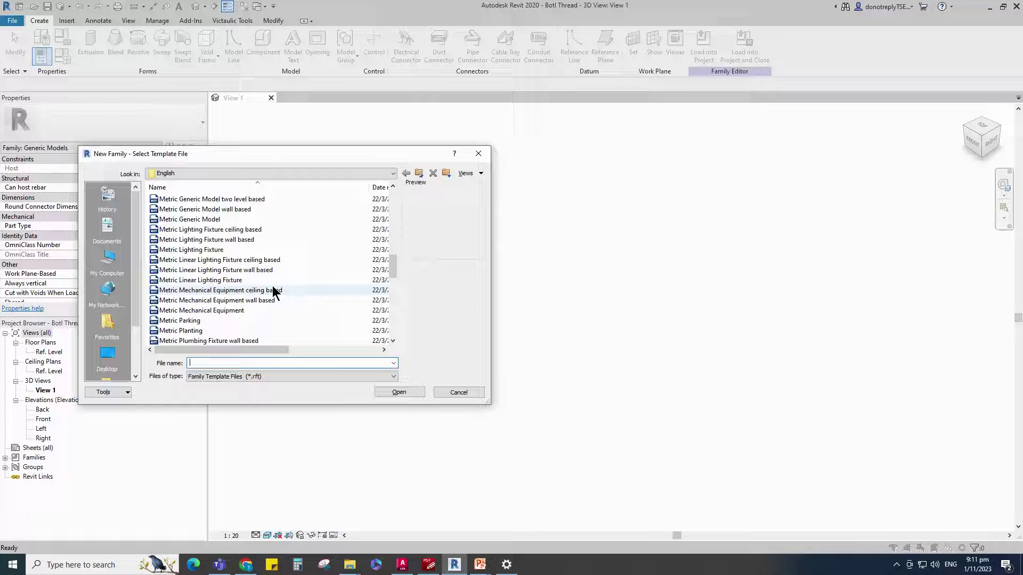
{"action": "scroll", "coordinate": [267, 289], "scroll_direction": "up", "scroll_amount": 1}
{"action": "left_click", "coordinate": [250, 247]}
{"action": "left_click", "coordinate": [397, 392]}
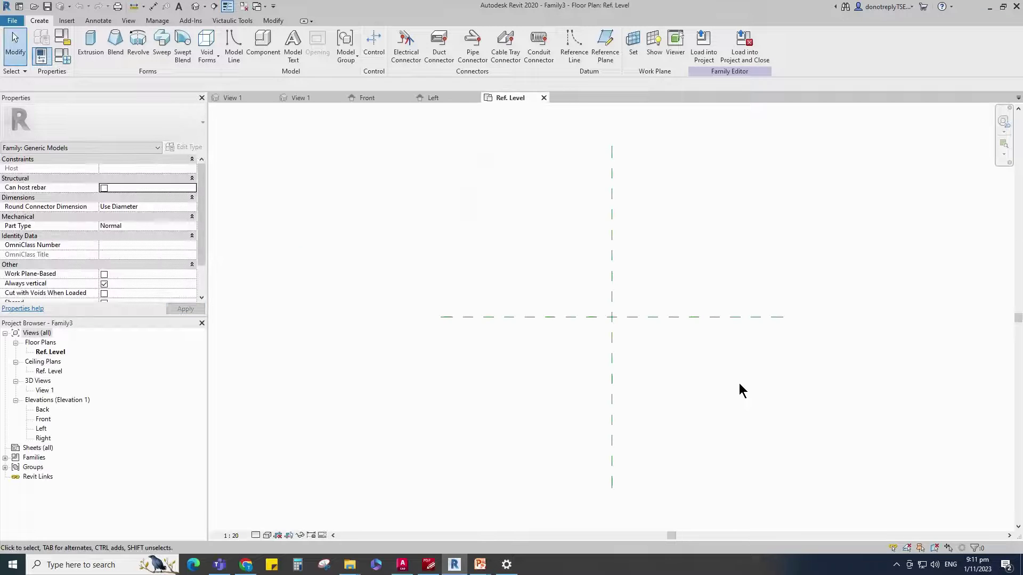
Set the new family's category to Structural Connections
{"action": "scroll", "coordinate": [652, 349], "scroll_direction": "up", "scroll_amount": 3}
{"action": "left_click", "coordinate": [64, 40]}
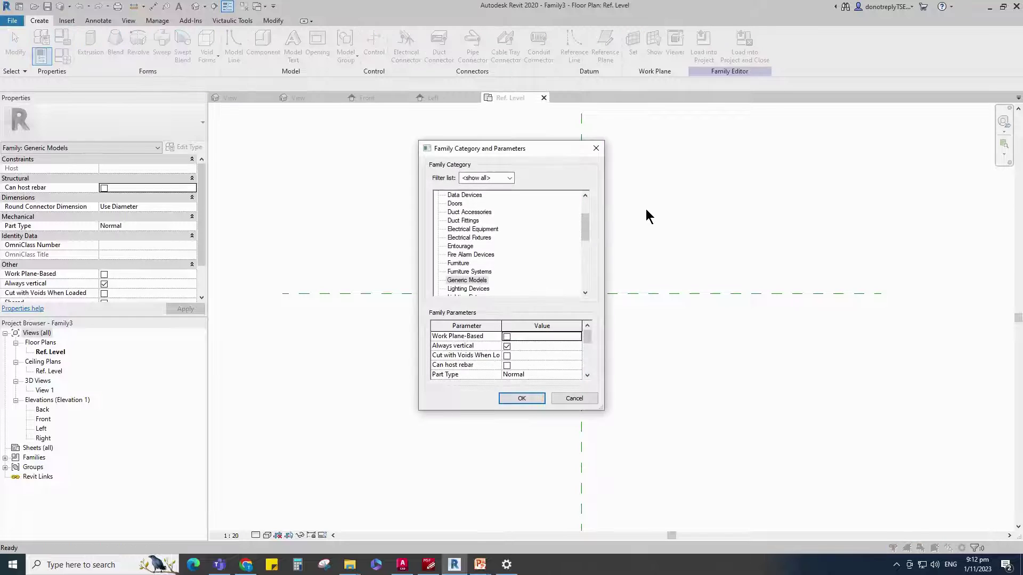
{"action": "scroll", "coordinate": [481, 254], "scroll_direction": "down", "scroll_amount": 6}
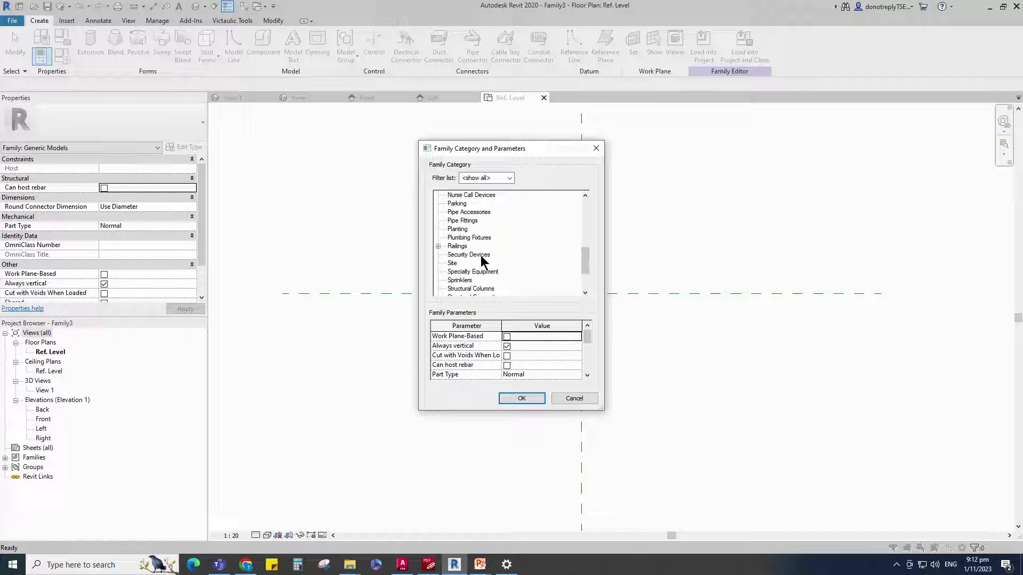
{"action": "left_click", "coordinate": [481, 245]}
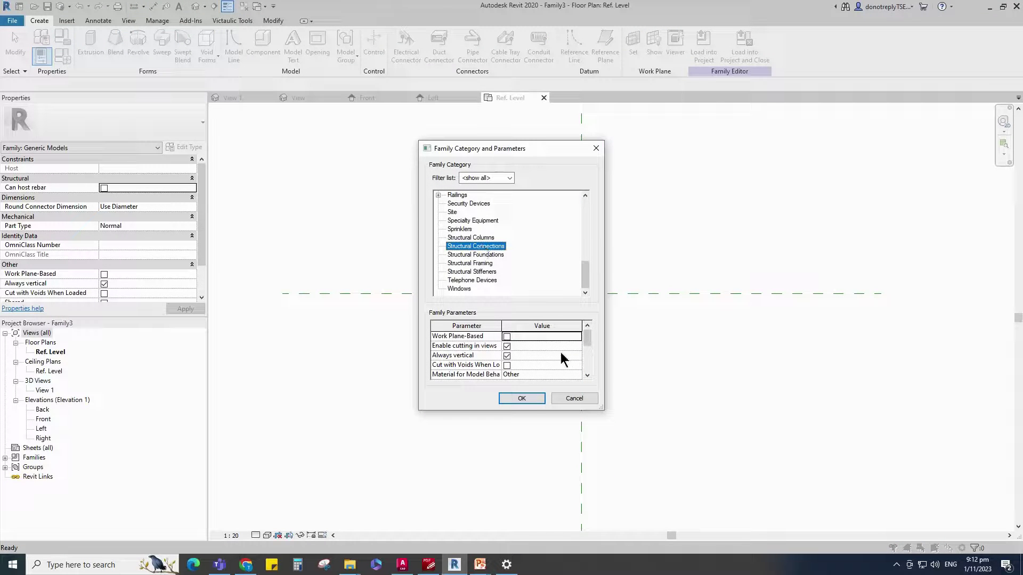
{"action": "left_click", "coordinate": [522, 400]}
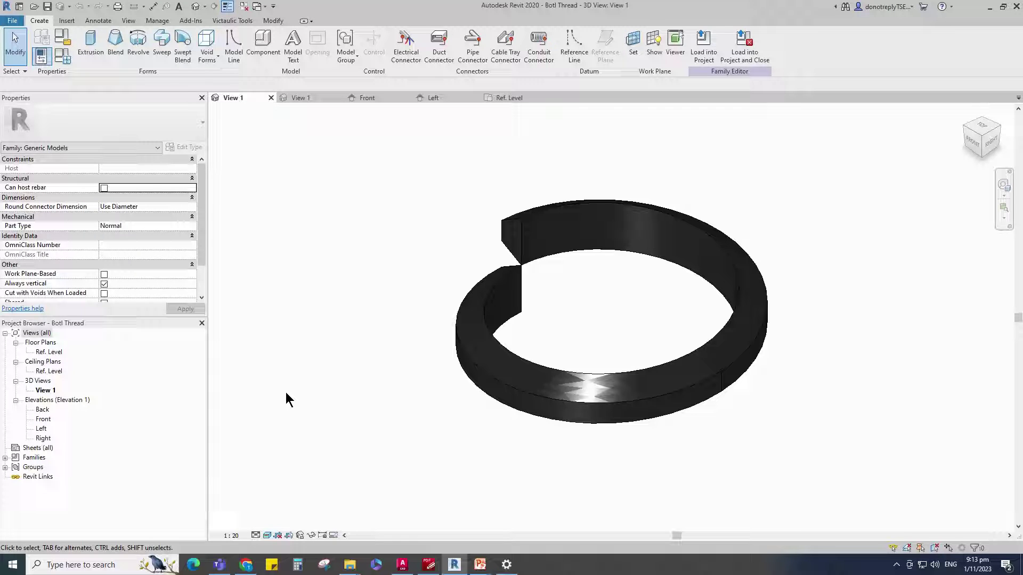
Load the Botl Thread family into Family3 and place one instance at the intersection of the reference planes
{"action": "left_click", "coordinate": [704, 46]}
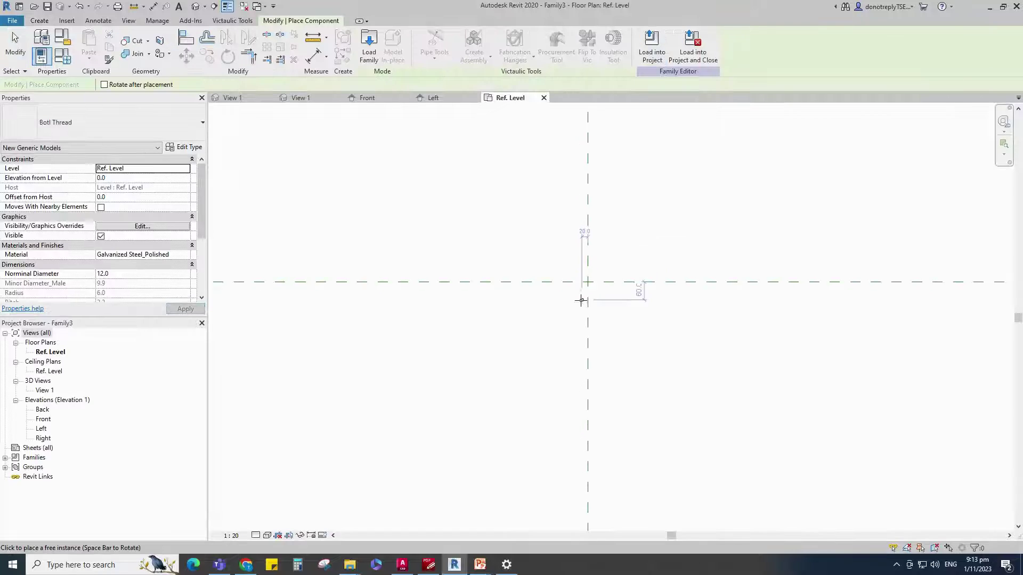
{"action": "left_click", "coordinate": [602, 245]}
{"action": "key", "text": "Escape"}
{"action": "key", "text": "Escape"}
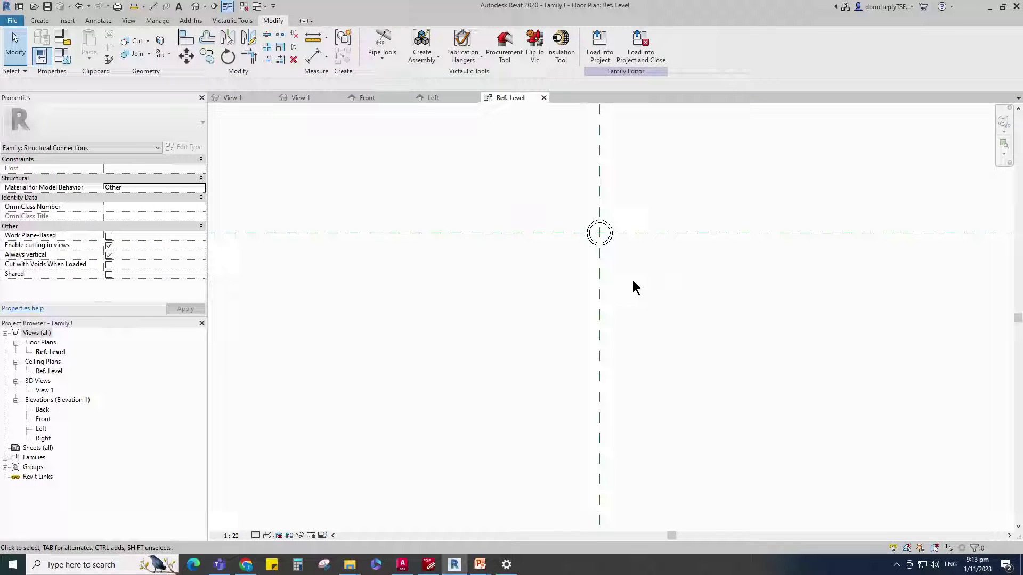
Align the placed thread's centre with the reference planes in the Ref. Level plan
{"action": "key", "text": "a"}
{"action": "key", "text": "l"}
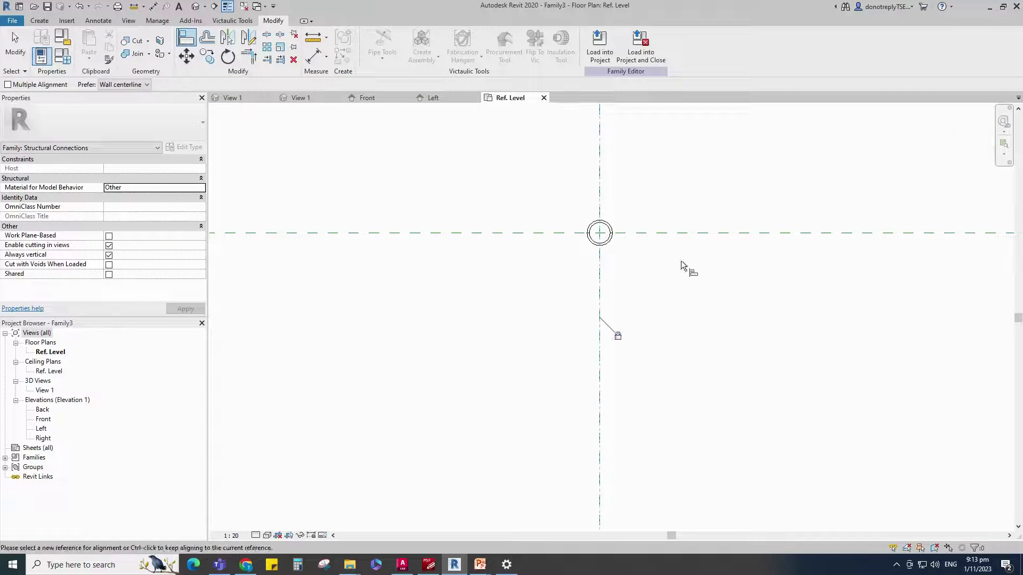
{"action": "left_click", "coordinate": [602, 240]}
{"action": "left_click", "coordinate": [596, 251]}
{"action": "scroll", "coordinate": [615, 272], "scroll_direction": "down", "scroll_amount": 2}
{"action": "key", "text": "Escape"}
{"action": "key", "text": "Escape"}
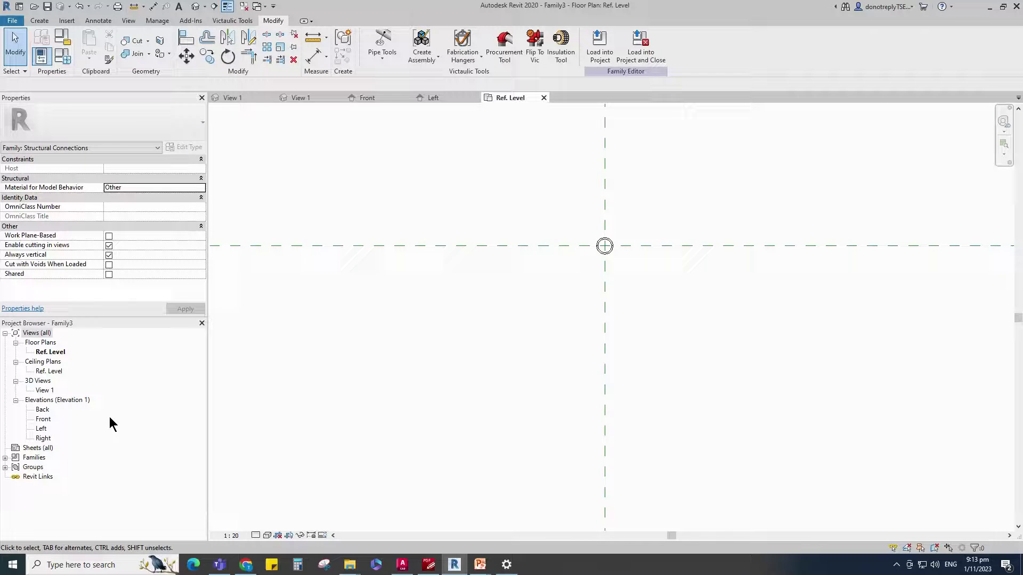
In the Front elevation, associate the thread's material with a new instance family parameter named Material
{"action": "double_click", "coordinate": [43, 420]}
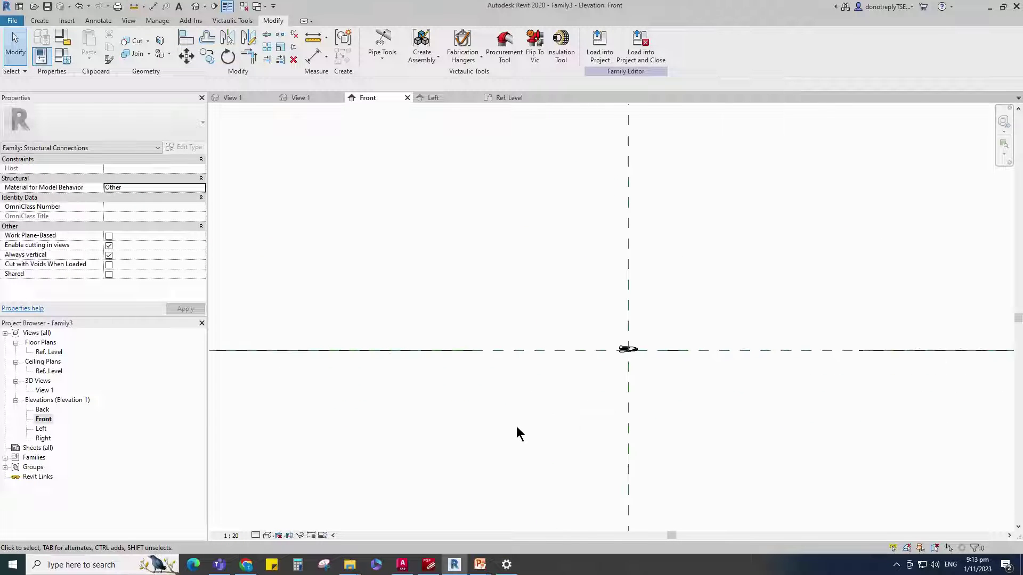
{"action": "scroll", "coordinate": [628, 379], "scroll_direction": "up", "scroll_amount": 5}
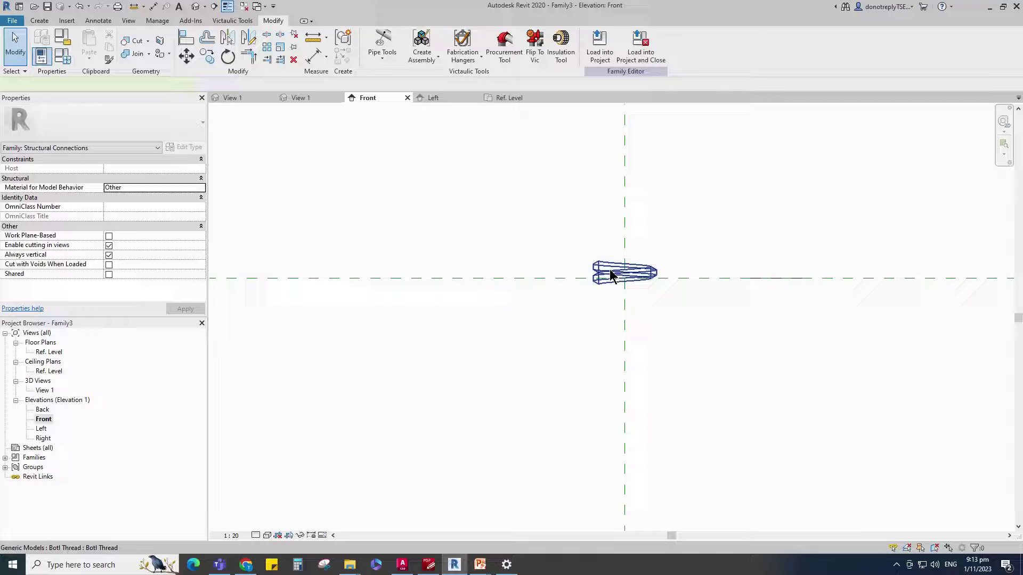
{"action": "left_click", "coordinate": [610, 270]}
{"action": "scroll", "coordinate": [171, 245], "scroll_direction": "down", "scroll_amount": 1}
{"action": "left_click", "coordinate": [194, 236]}
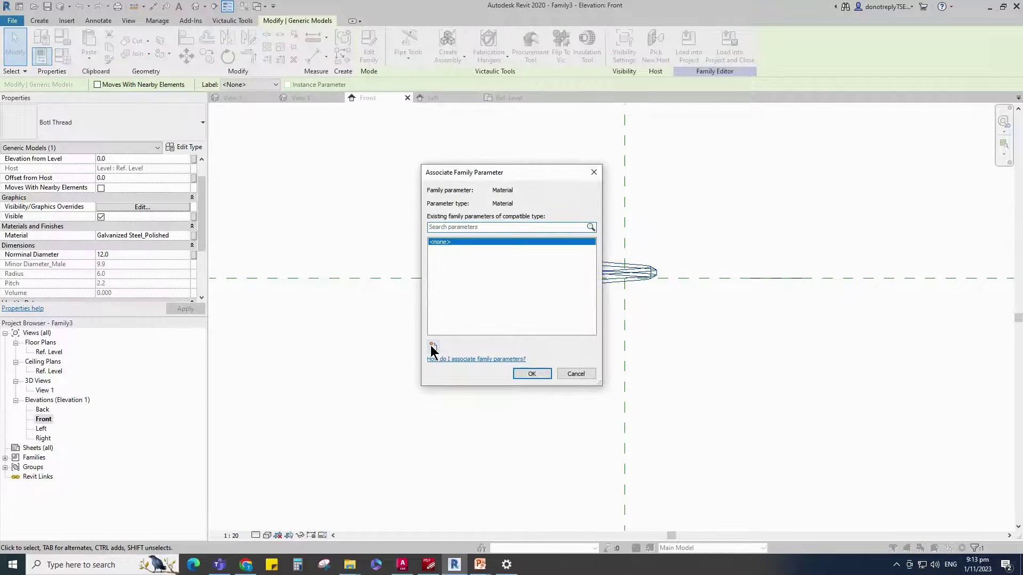
{"action": "left_click", "coordinate": [433, 347]}
{"action": "type", "text": "Material"}
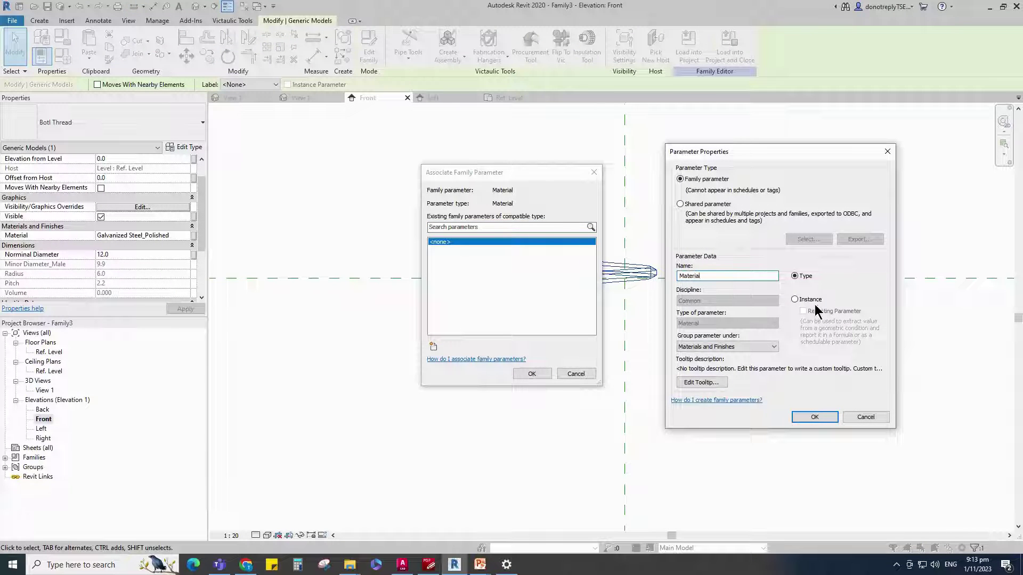
{"action": "left_click", "coordinate": [814, 417]}
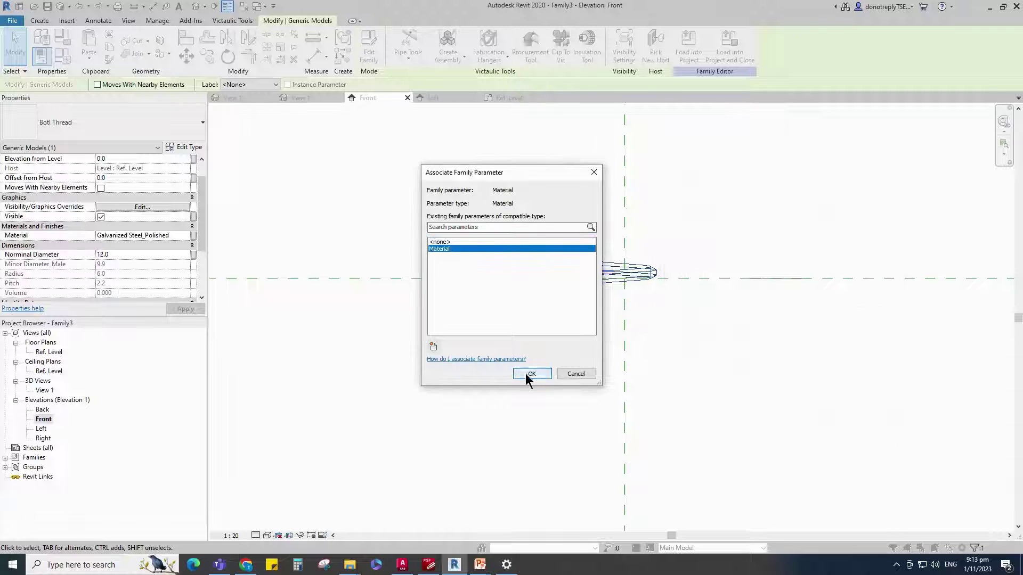
{"action": "left_click", "coordinate": [531, 374]}
Associate the thread's Norminal Diameter with a new instance parameter named Nominal Diameter, grouped under Dimensions
{"action": "left_click", "coordinate": [194, 256]}
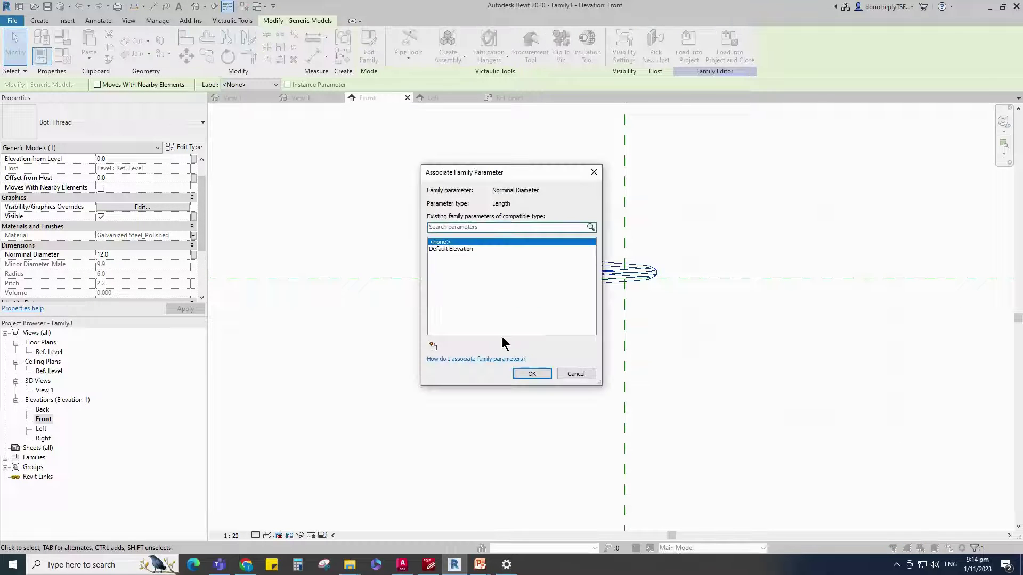
{"action": "left_click", "coordinate": [433, 347]}
{"action": "type", "text": "Nominal"}
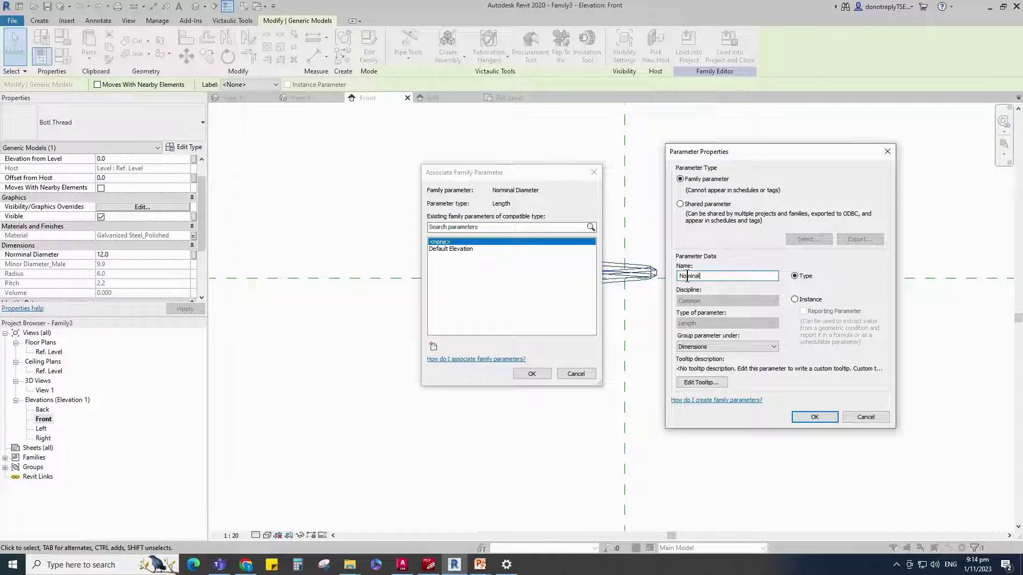
{"action": "type", "text": " Diameter"}
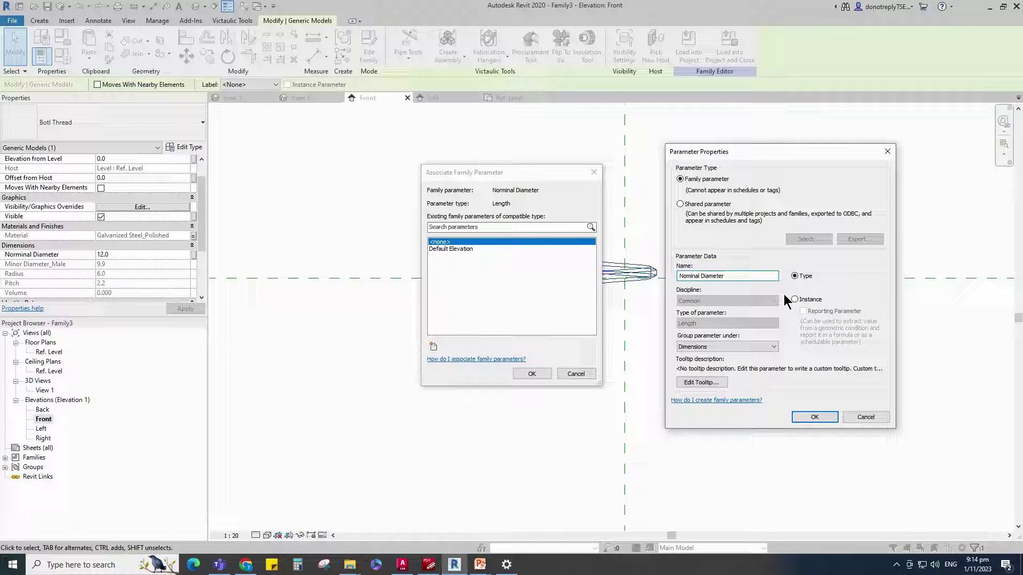
{"action": "left_click", "coordinate": [794, 299]}
{"action": "left_click", "coordinate": [814, 417]}
{"action": "left_click", "coordinate": [532, 374]}
Associate the thread's lookup table name with a new type parameter named Lookup Table Name, grouped under Other
{"action": "scroll", "coordinate": [125, 267], "scroll_direction": "down", "scroll_amount": 5}
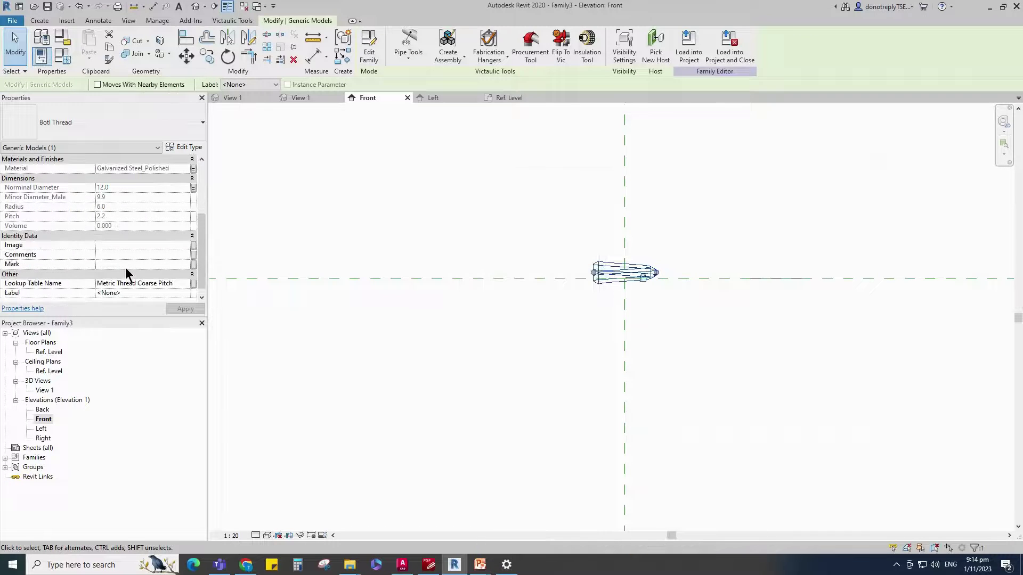
{"action": "left_click", "coordinate": [194, 275]}
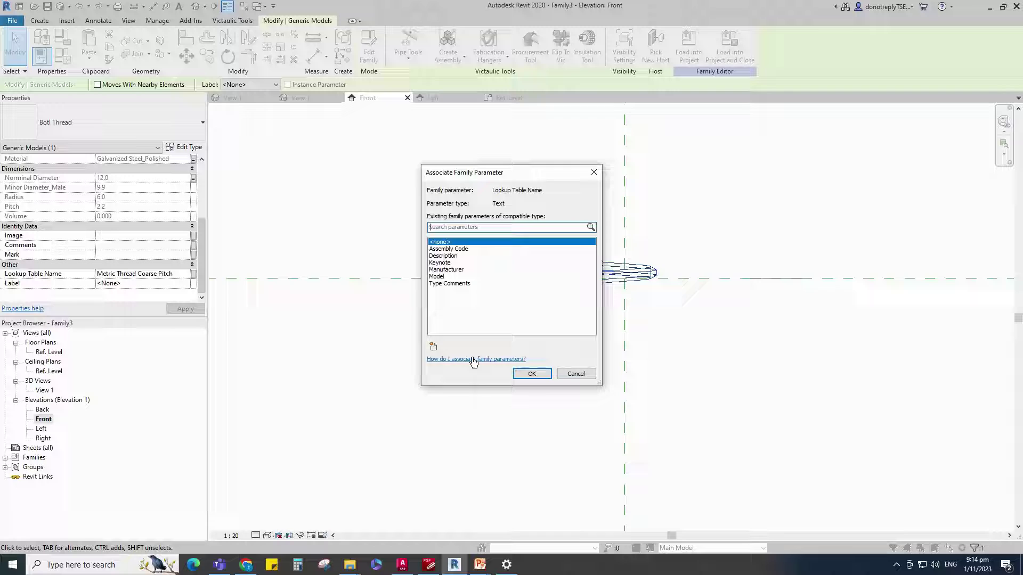
{"action": "left_click", "coordinate": [433, 347]}
{"action": "type", "text": "Looku"}
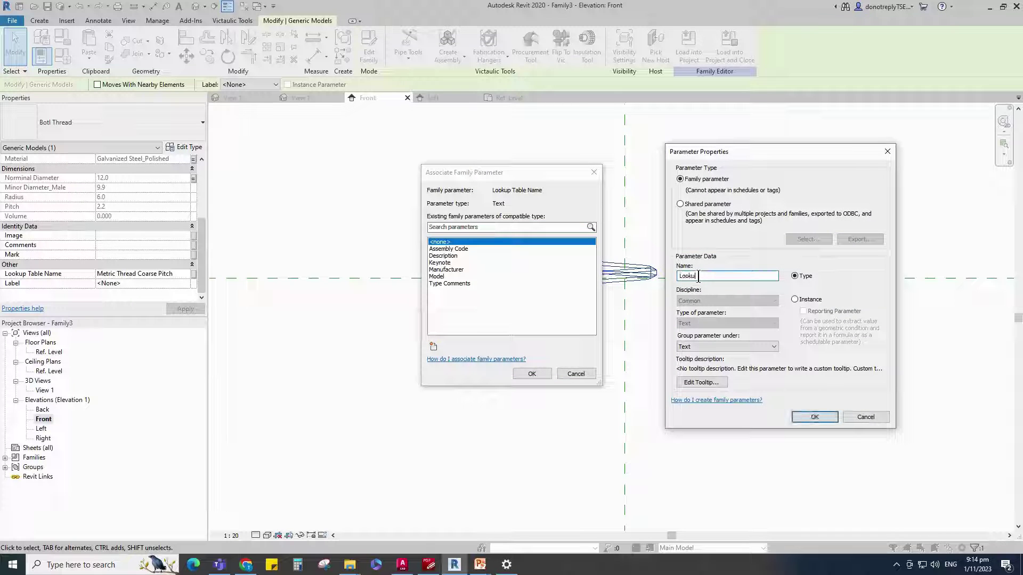
{"action": "type", "text": "p Table Name"}
{"action": "left_click", "coordinate": [724, 346]}
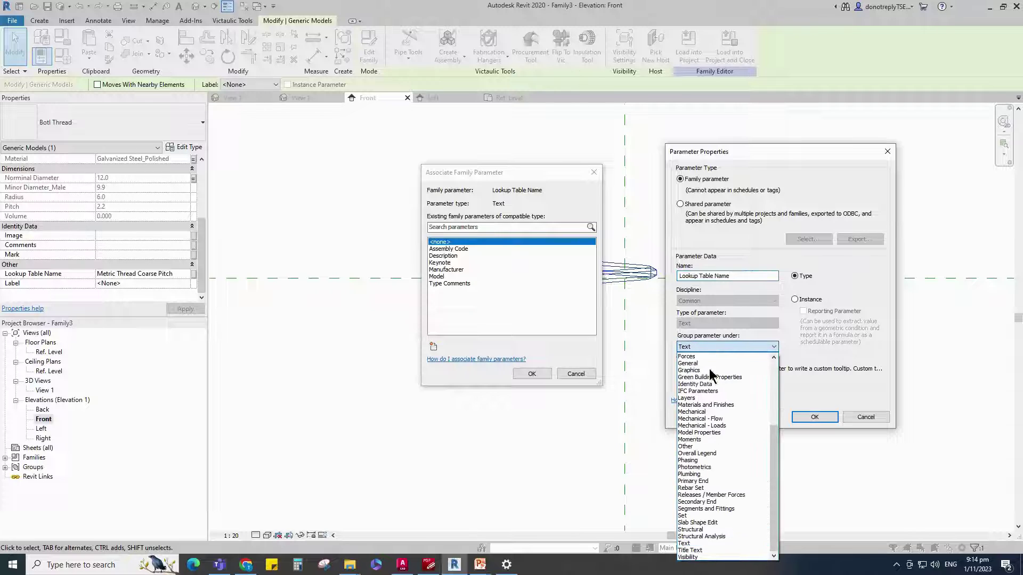
{"action": "left_click", "coordinate": [714, 452]}
{"action": "left_click", "coordinate": [815, 419]}
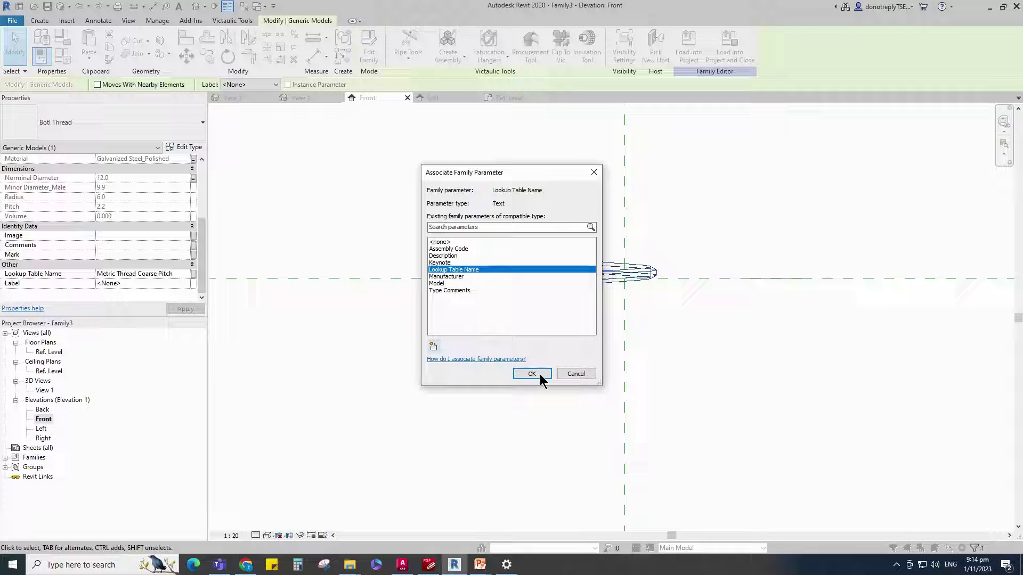
{"action": "left_click", "coordinate": [535, 375]}
{"action": "left_click", "coordinate": [535, 373]}
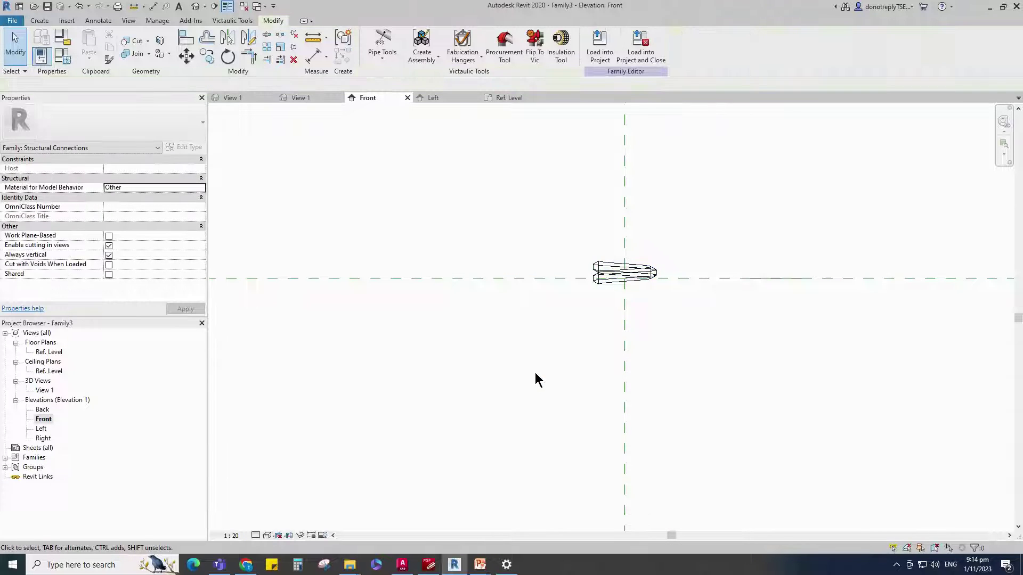
Add an instance length parameter named Pitch to the family types, grouped under Dimensions
{"action": "scroll", "coordinate": [767, 328], "scroll_direction": "down", "scroll_amount": 1}
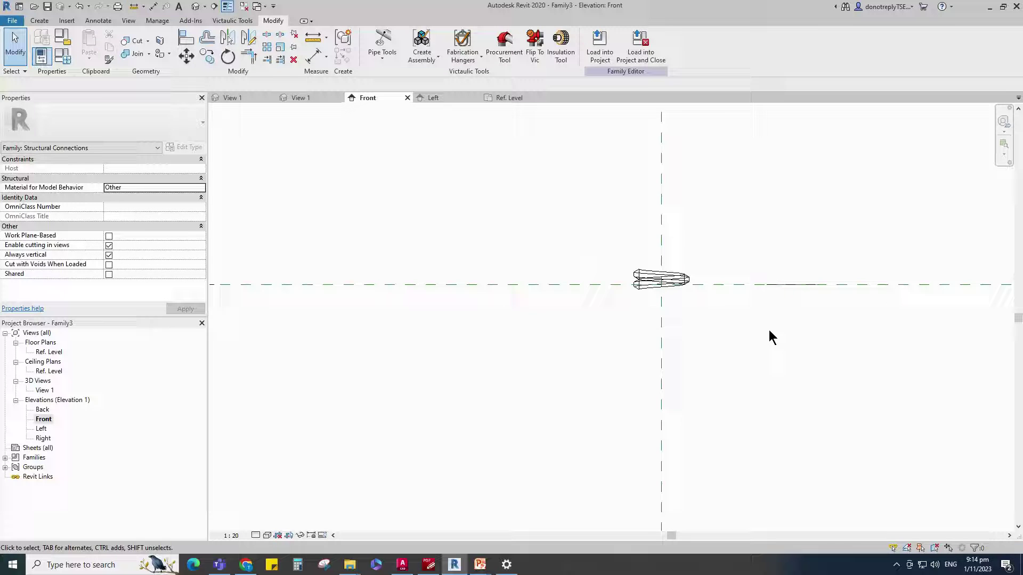
{"action": "left_click", "coordinate": [62, 56]}
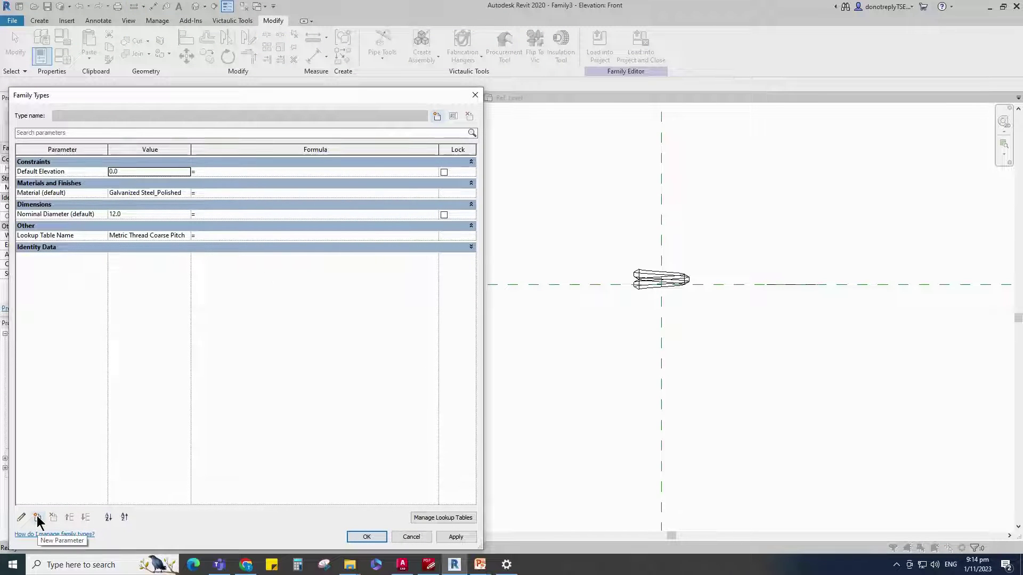
{"action": "left_click", "coordinate": [37, 517]}
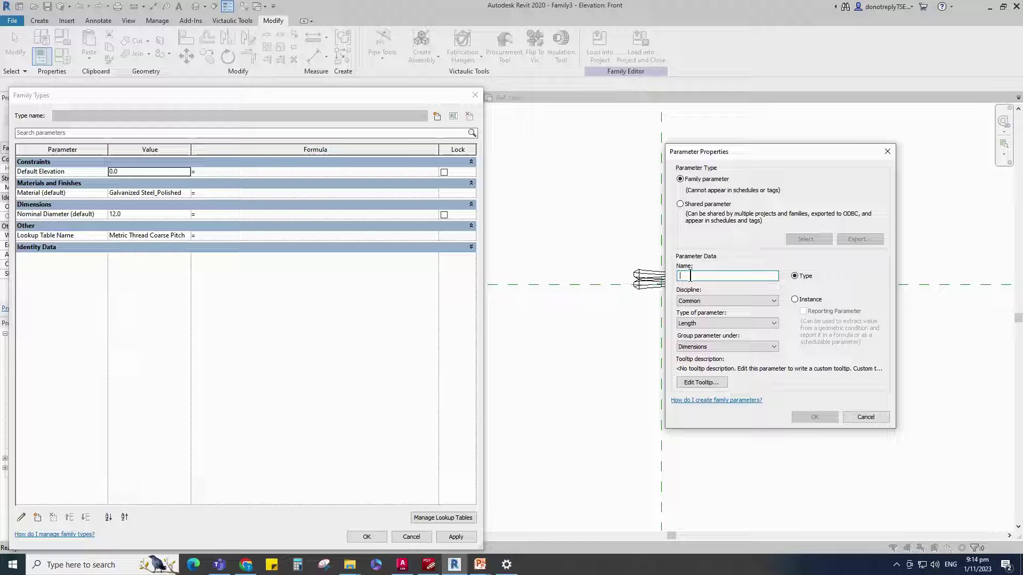
{"action": "type", "text": "Pitch"}
{"action": "left_click", "coordinate": [795, 299]}
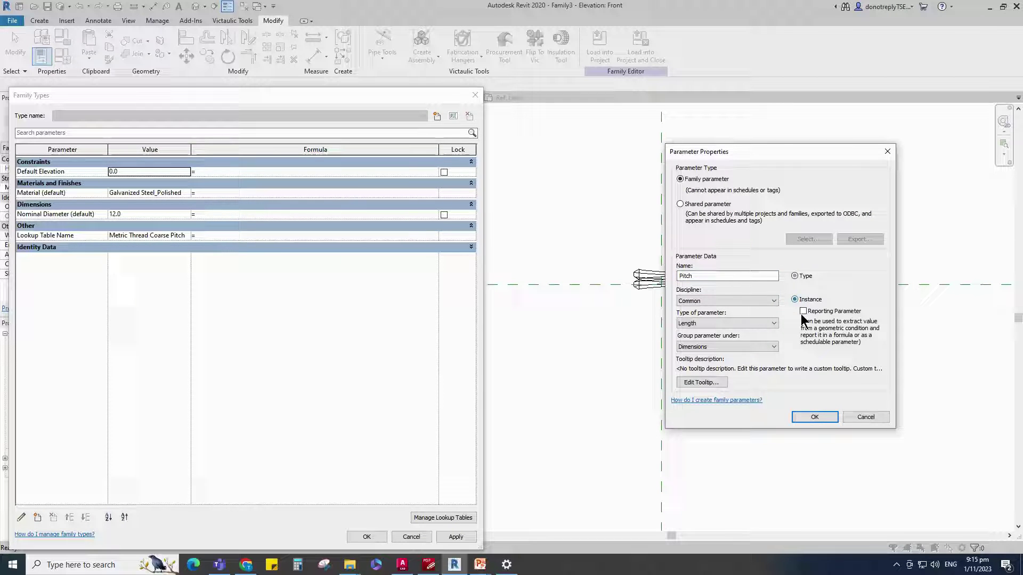
{"action": "left_click", "coordinate": [815, 417]}
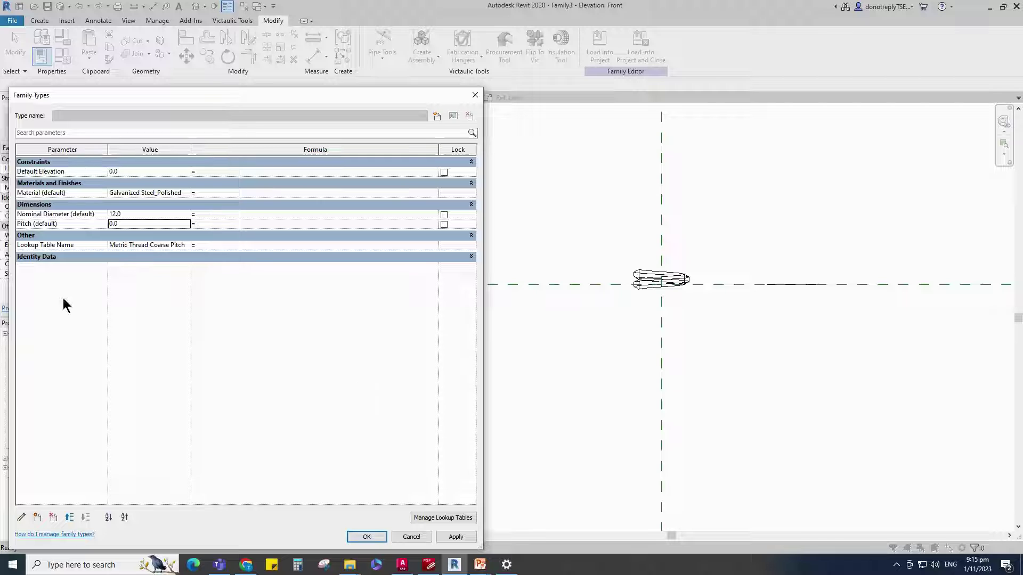
Add an instance length parameter named Minor Diamter and order it directly below Nominal Diameter
{"action": "left_click", "coordinate": [38, 517]}
{"action": "type", "text": "Mi"}
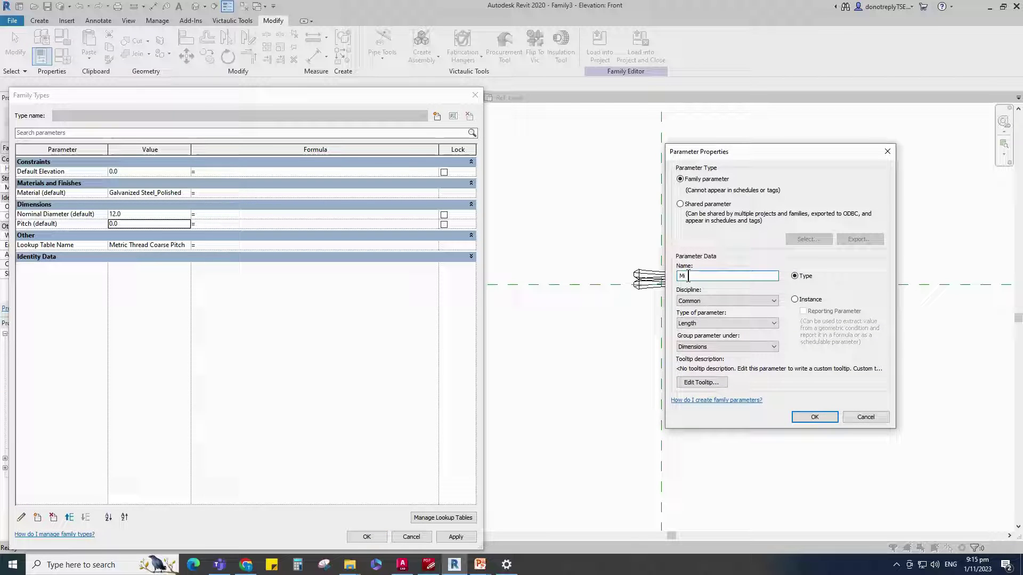
{"action": "type", "text": "nor Diamter"}
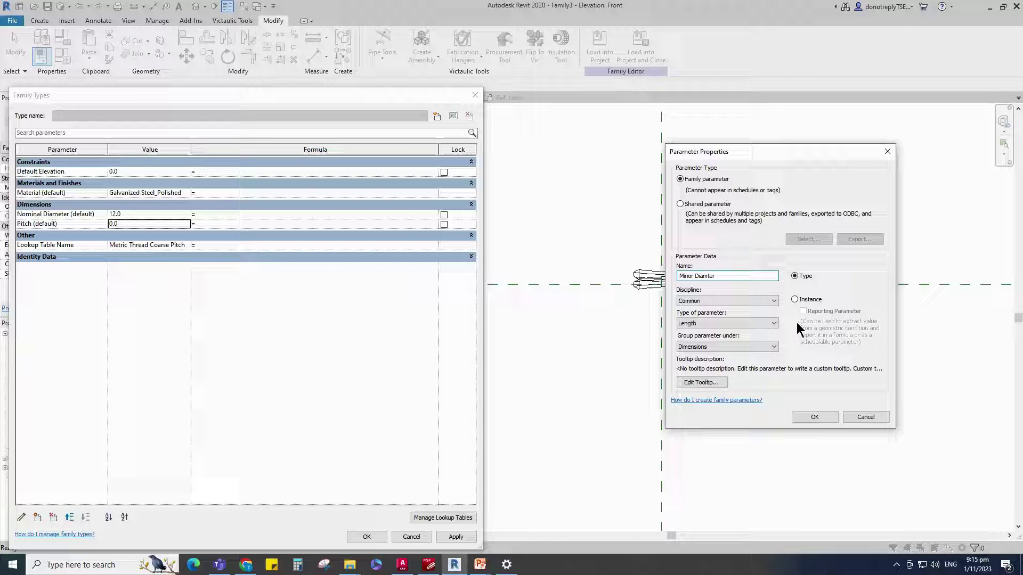
{"action": "left_click", "coordinate": [794, 300]}
{"action": "left_click", "coordinate": [814, 417]}
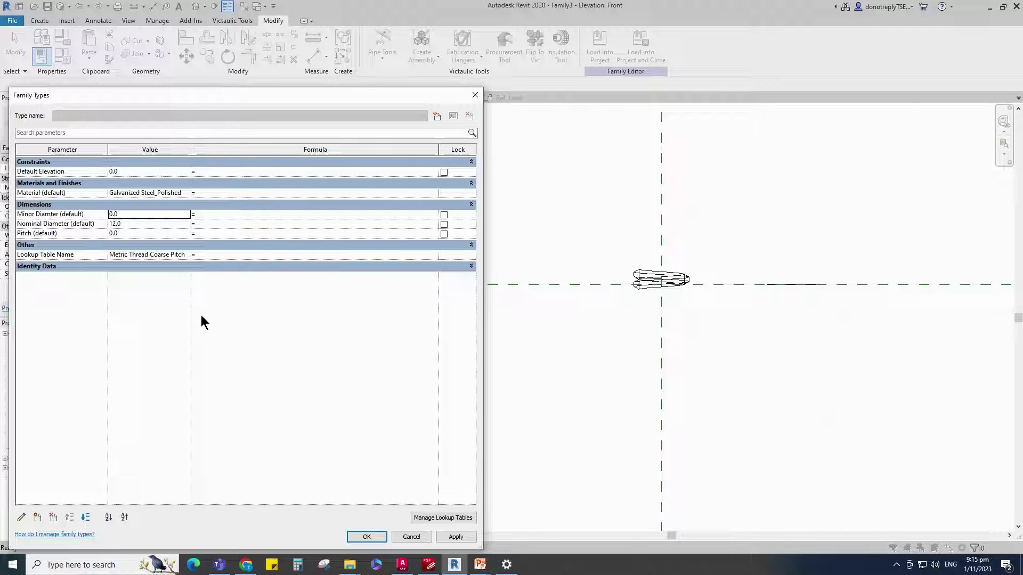
{"action": "left_click", "coordinate": [85, 518]}
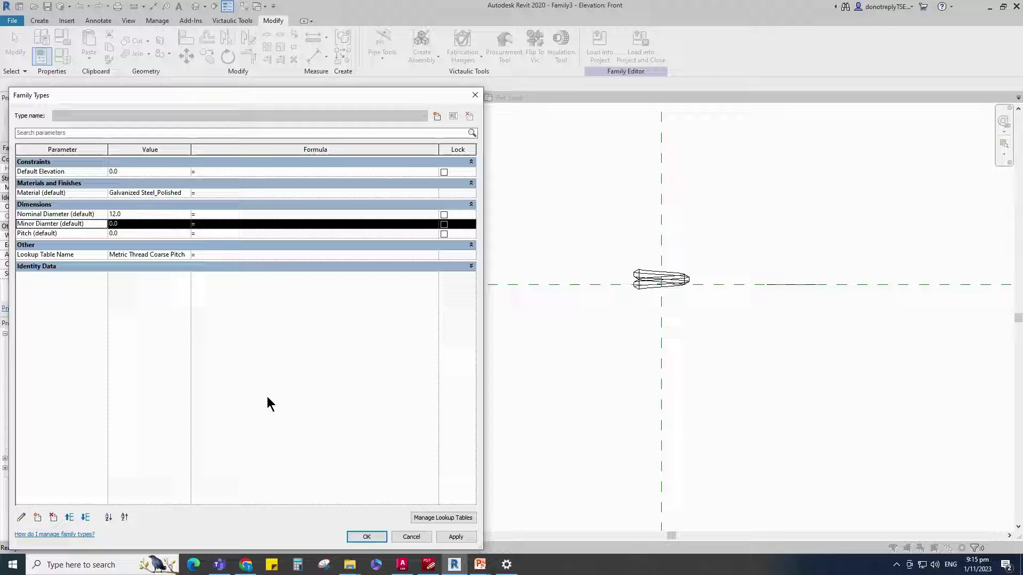
Add an instance length parameter named Minor Radius under Dimensions and order it directly below Minor Diamter
{"action": "left_click", "coordinate": [38, 518]}
{"action": "left_click", "coordinate": [683, 276]}
{"action": "type", "text": "Minor Radi"}
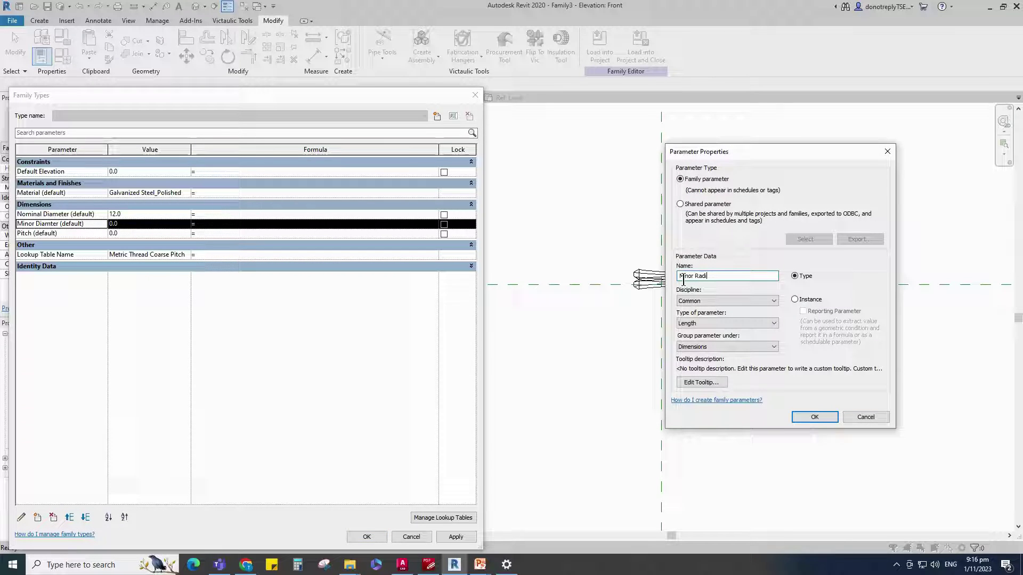
{"action": "type", "text": "us"}
{"action": "left_click", "coordinate": [794, 299]}
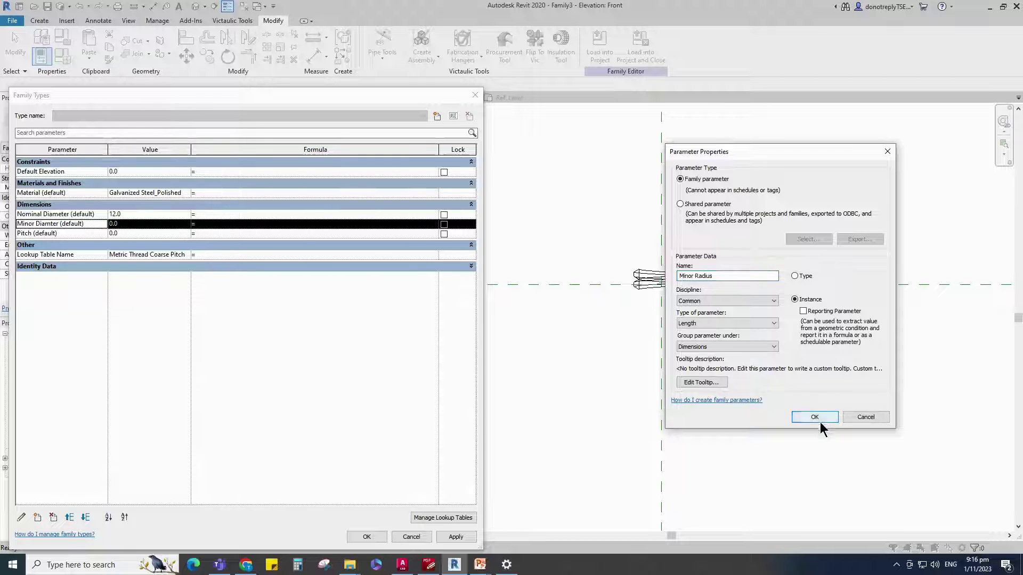
{"action": "left_click", "coordinate": [815, 417]}
{"action": "left_click", "coordinate": [85, 517]}
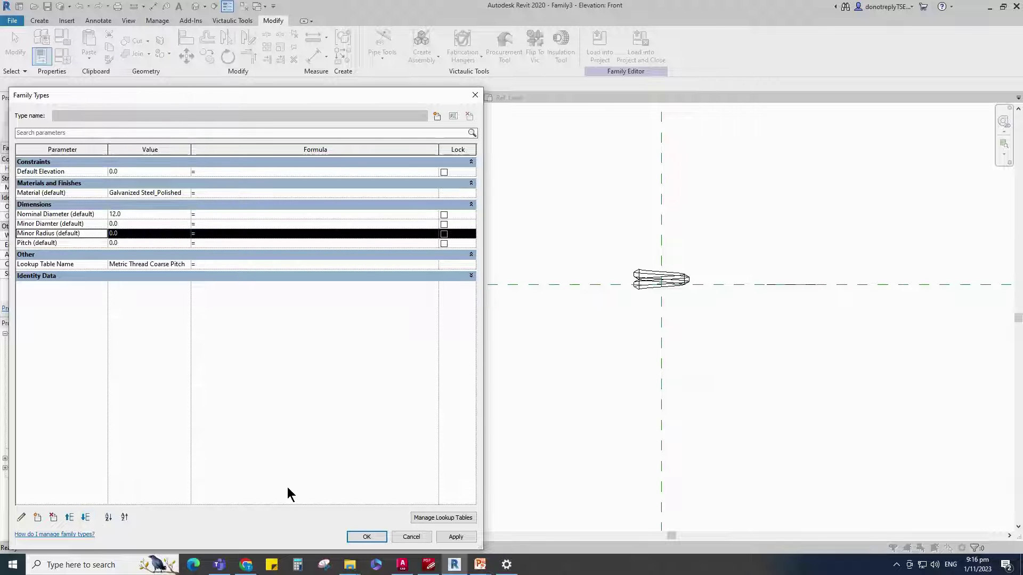
Import the Metric Thread Coarse Pitch CSV file as a lookup table in the family and apply the change
{"action": "left_click", "coordinate": [442, 518]}
{"action": "left_click", "coordinate": [779, 371]}
{"action": "left_click", "coordinate": [195, 199]}
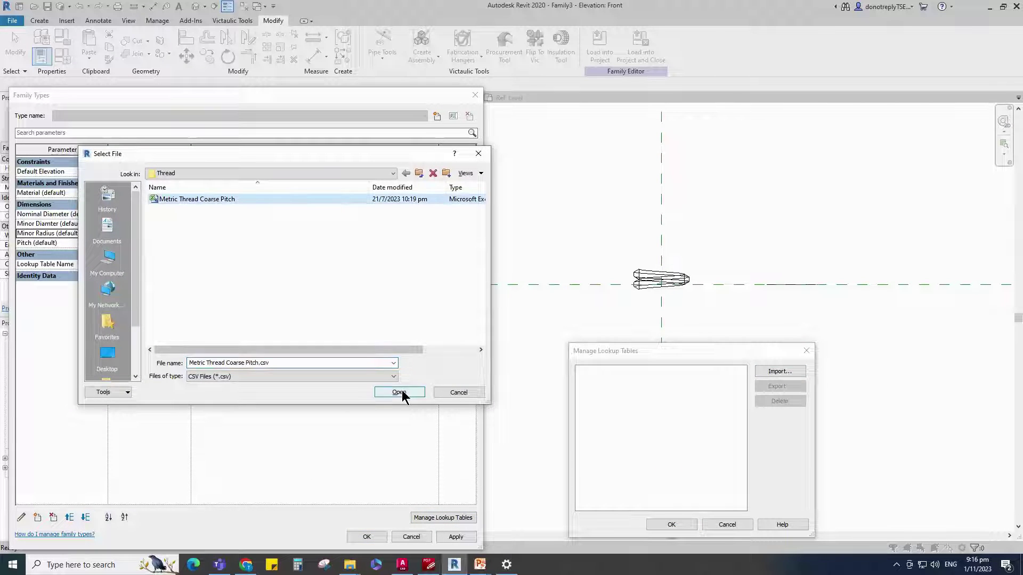
{"action": "left_click", "coordinate": [400, 391]}
{"action": "left_click", "coordinate": [672, 524]}
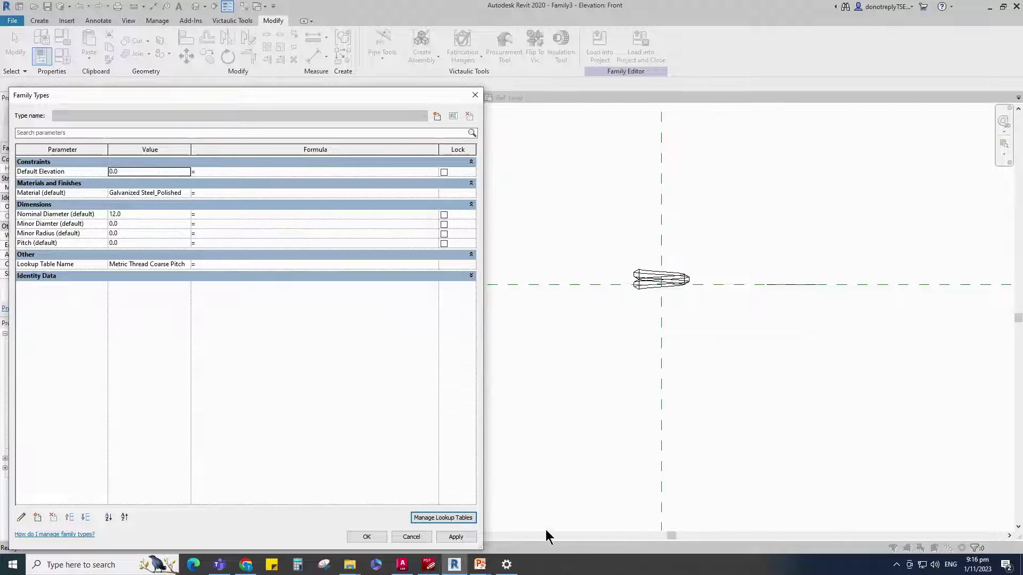
{"action": "left_click", "coordinate": [456, 537]}
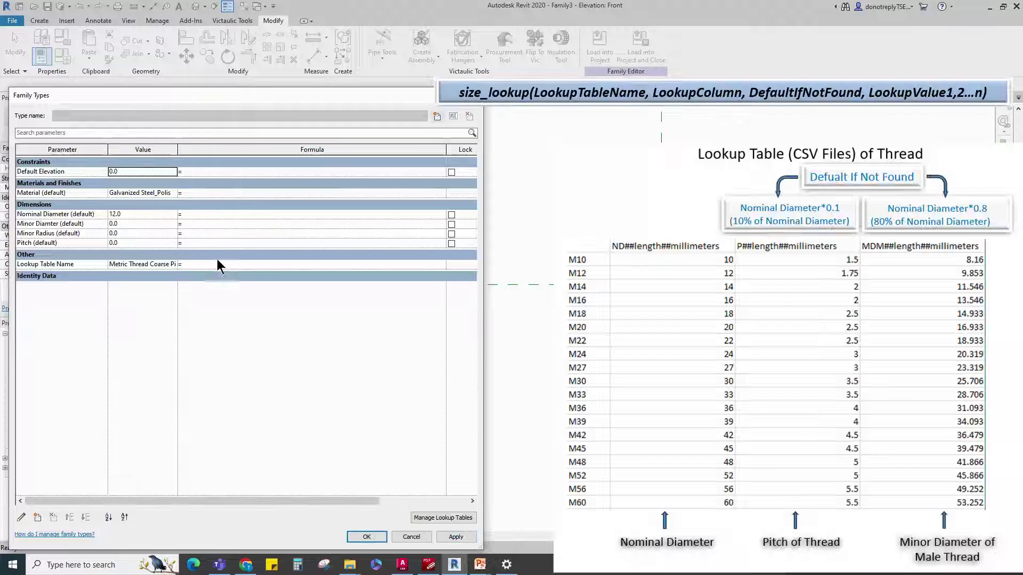
Set the Minor Diamter formula to size_lookup(Lookup Table Name, "MDM", Nominal Diameter * 0.9, Nominal Diameter) and apply it
{"action": "left_click", "coordinate": [216, 224]}
{"action": "type", "text": "size_lookup(Lookup Table Name, \"MDM\", Norminal Diameter * 0.9, Norminal Diameter)"}
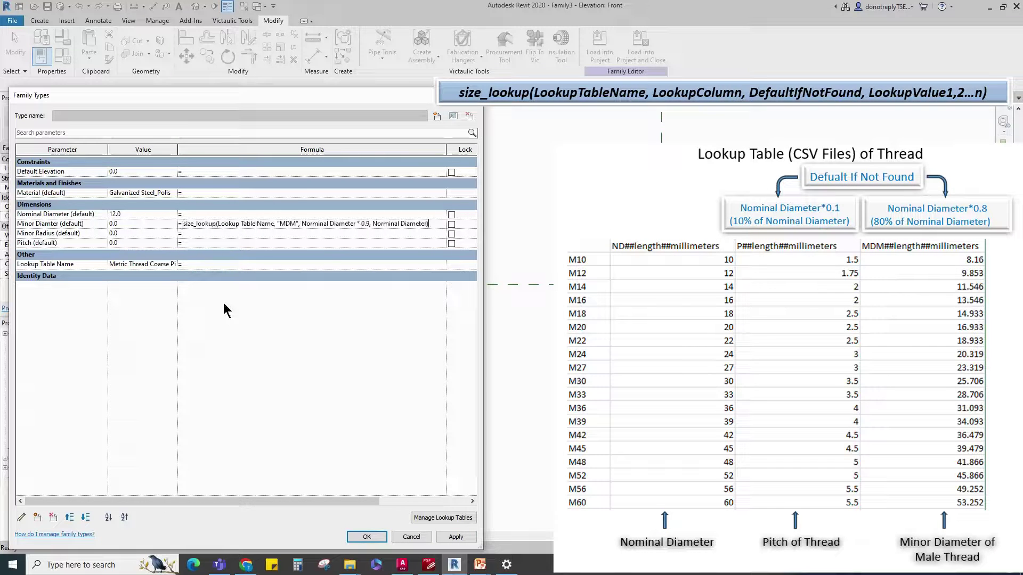
{"action": "left_click", "coordinate": [310, 223]}
{"action": "key", "text": "BackSpace"}
{"action": "key", "text": "BackSpace"}
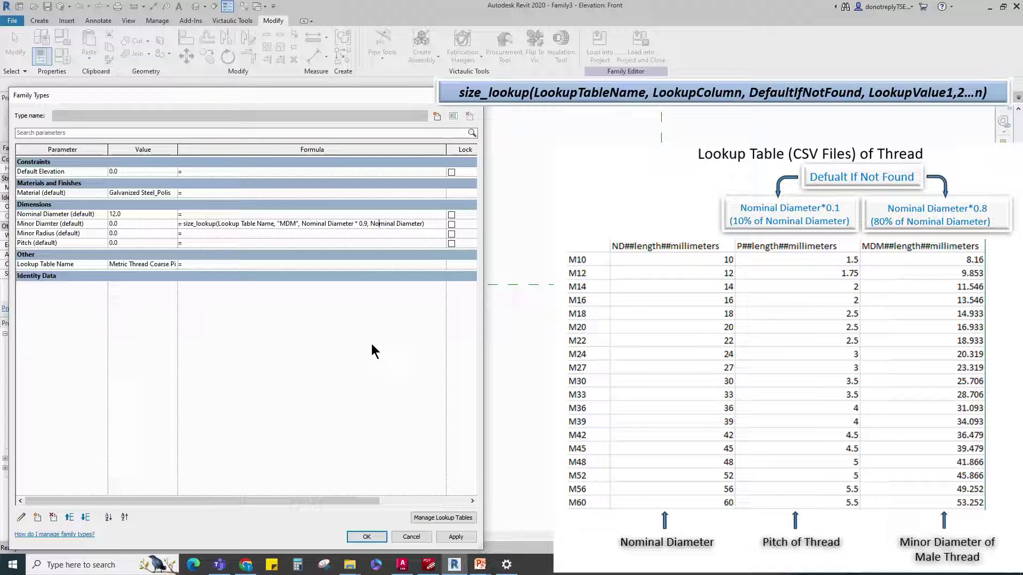
{"action": "left_click", "coordinate": [456, 536]}
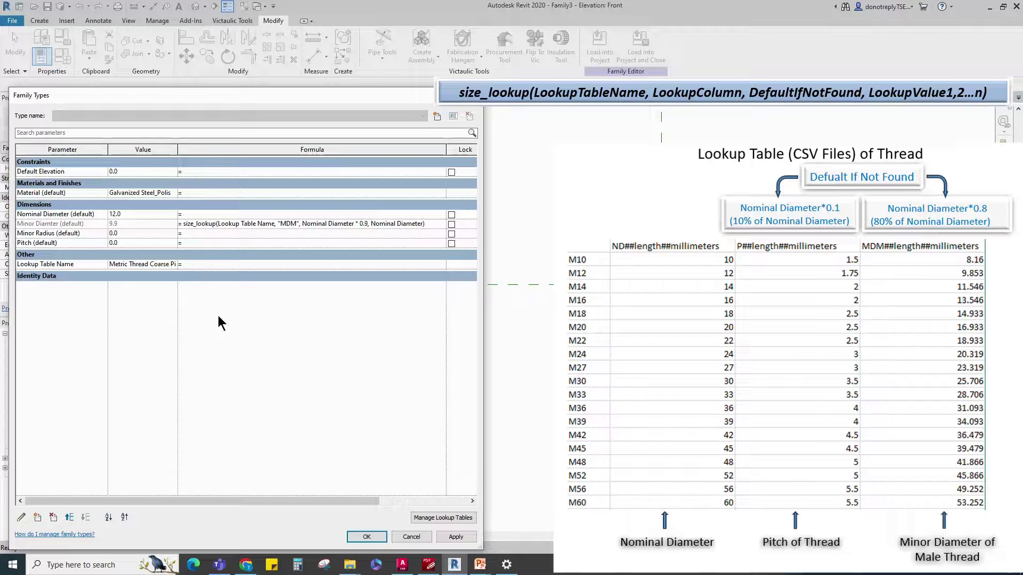
Set the Pitch formula to size_lookup(Lookup Table Name, "P", Nominal Diameter * 0.1, Nominal Diameter), then apply it and close the family types
{"action": "type", "text": "size_lookup(Lookup Table Name, \"P\", Norminal Diameter * 0.1, Norminal Diameter)"}
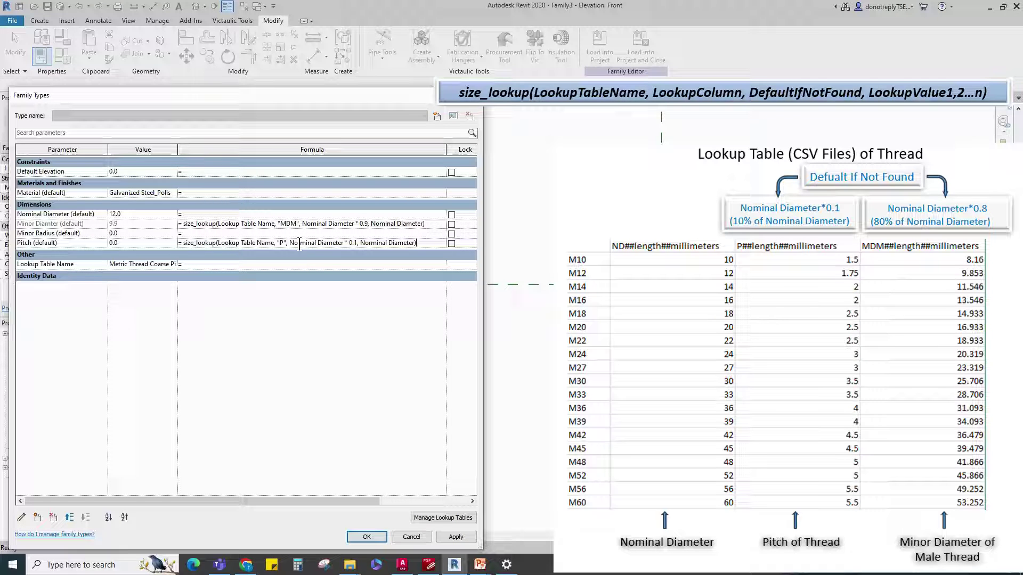
{"action": "key", "text": "BackSpace"}
{"action": "left_click", "coordinate": [368, 243]}
{"action": "key", "text": "BackSpace"}
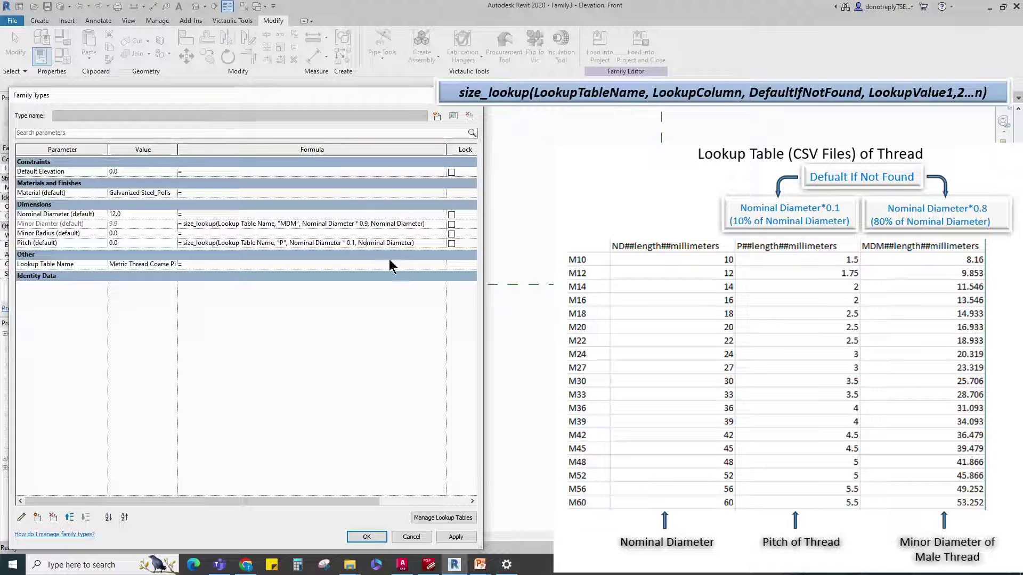
{"action": "left_click", "coordinate": [460, 537]}
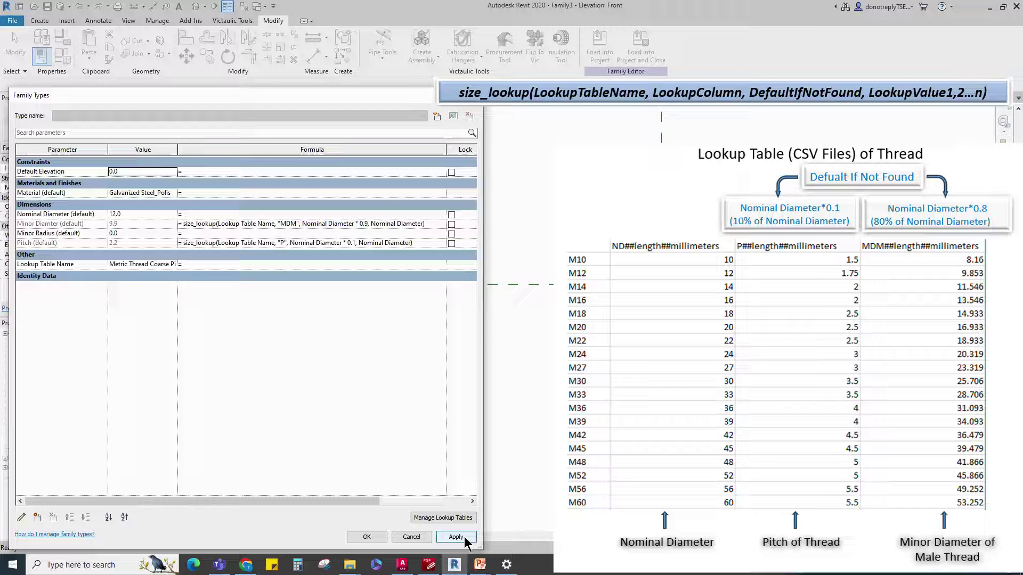
{"action": "left_click", "coordinate": [367, 535]}
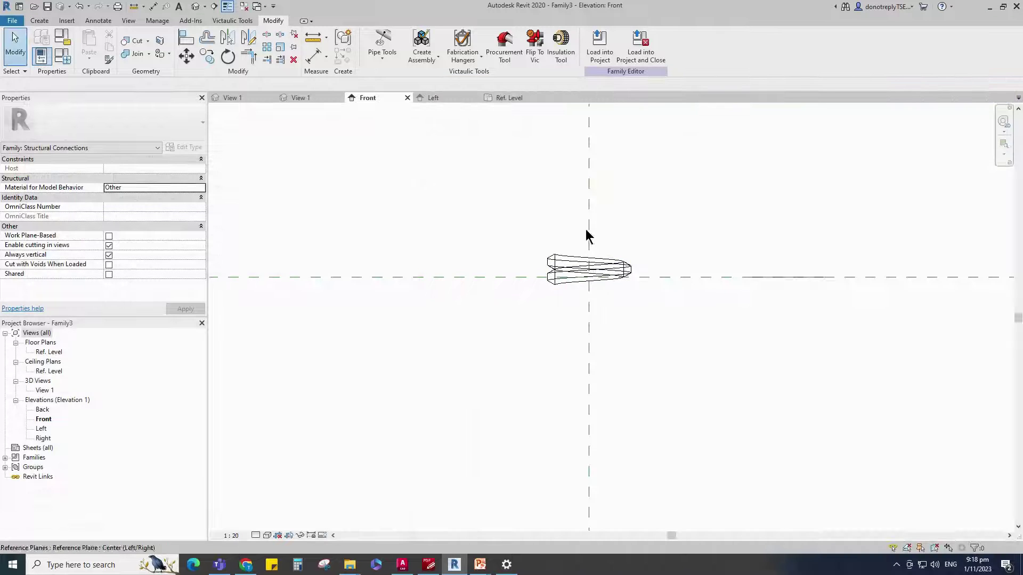
Draw a horizontal reference plane across the thread in the front view, offset 2.2 above the reference level
{"action": "left_click", "coordinate": [544, 276]}
{"action": "left_click", "coordinate": [343, 55]}
{"action": "left_click_drag", "start_coordinate": [171, 84], "coordinate": [126, 90]}
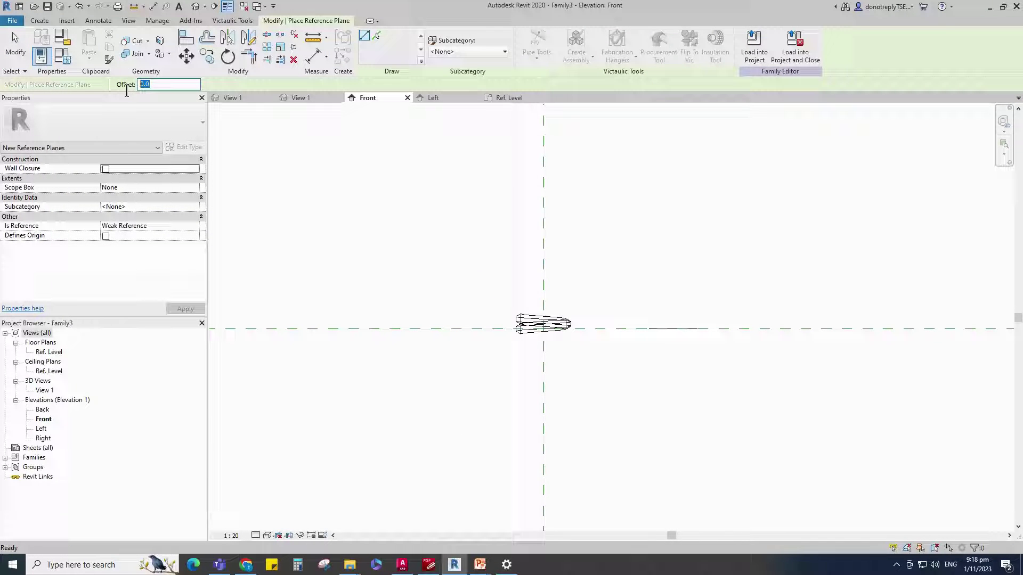
{"action": "type", "text": "2.2"}
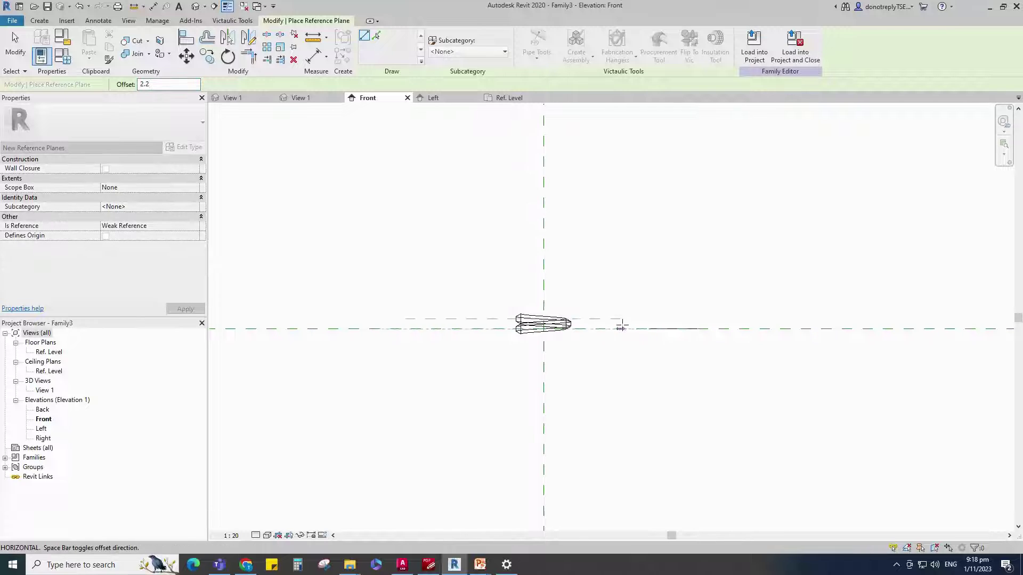
{"action": "left_click", "coordinate": [682, 326]}
{"action": "key", "text": "Escape"}
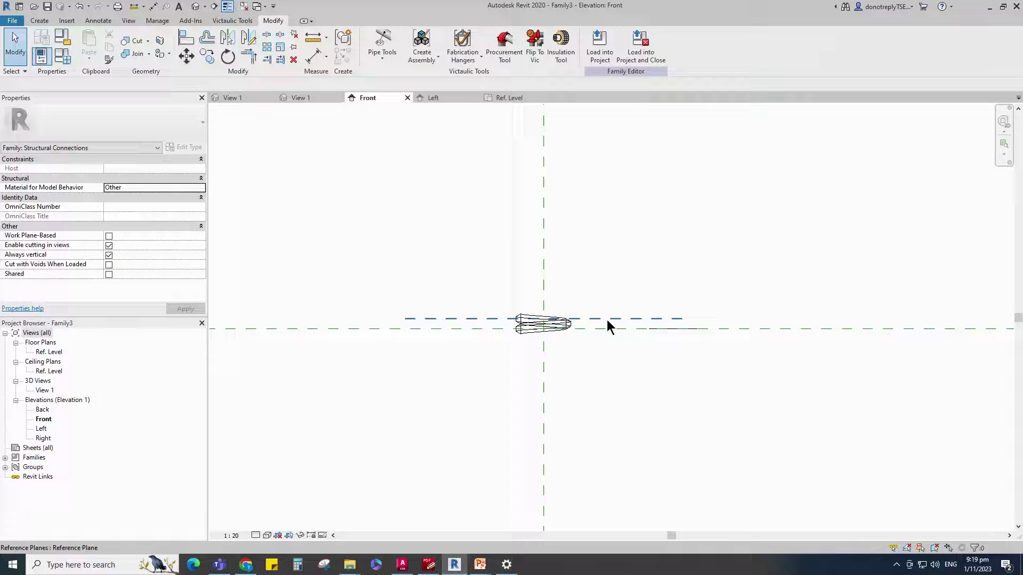
Copy the new horizontal reference plane upward twice at equal spacing, using multiple copies
{"action": "left_click", "coordinate": [609, 320]}
{"action": "left_click", "coordinate": [207, 56]}
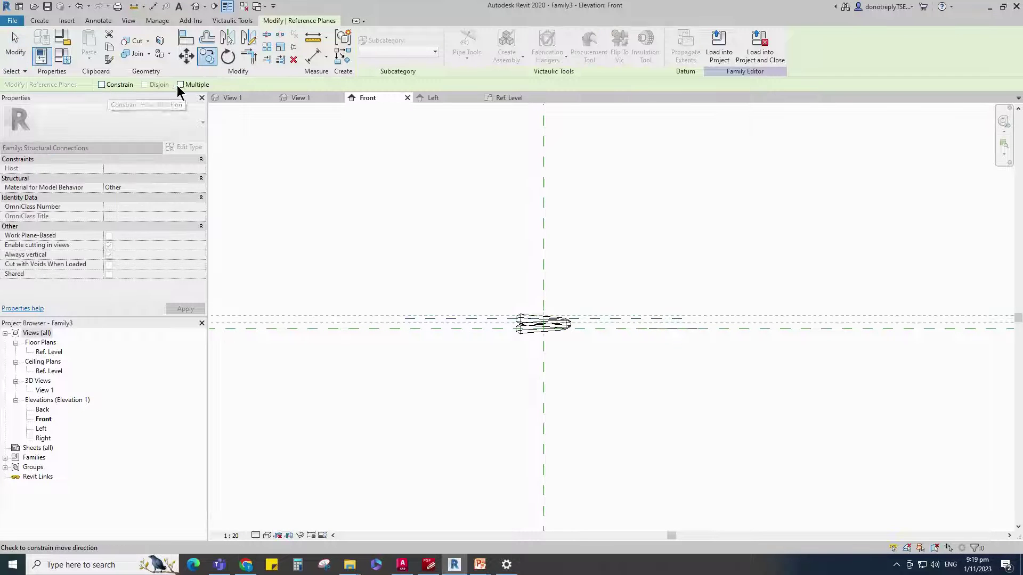
{"action": "left_click", "coordinate": [180, 84]}
{"action": "left_click", "coordinate": [618, 319]}
{"action": "left_click", "coordinate": [619, 309]}
{"action": "key", "text": "Escape"}
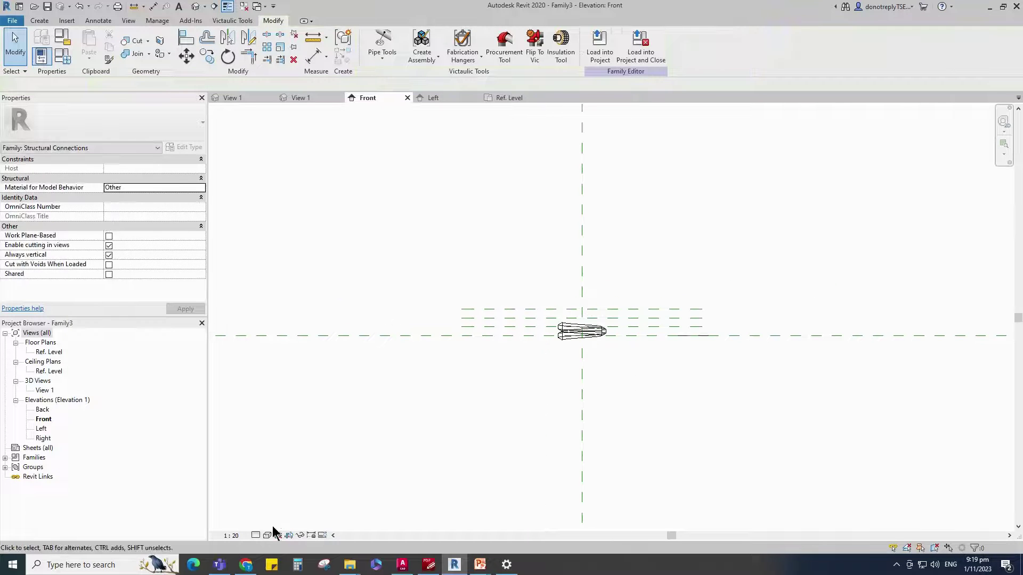
Raise the front view's detail level and set its scale to 1:5
{"action": "left_click", "coordinate": [255, 535]}
{"action": "left_click", "coordinate": [265, 525]}
{"action": "left_click", "coordinate": [230, 536]}
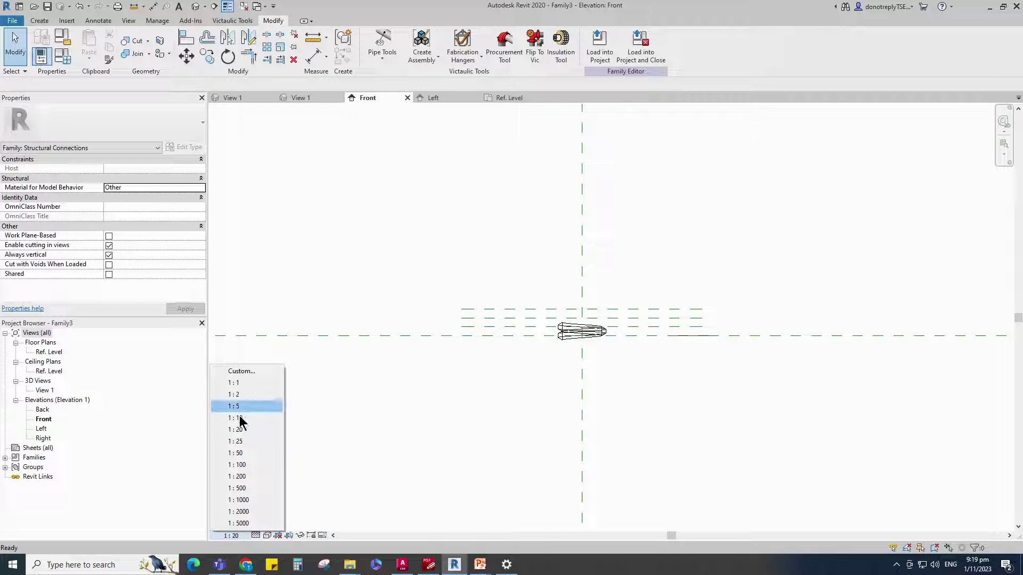
{"action": "left_click", "coordinate": [239, 406]}
Place a continuous aligned dimension from the reference level through the three horizontal reference planes above it
{"action": "left_click", "coordinate": [315, 55]}
{"action": "left_click", "coordinate": [468, 336]}
{"action": "left_click", "coordinate": [466, 327]}
{"action": "left_click", "coordinate": [465, 319]}
{"action": "left_click", "coordinate": [465, 309]}
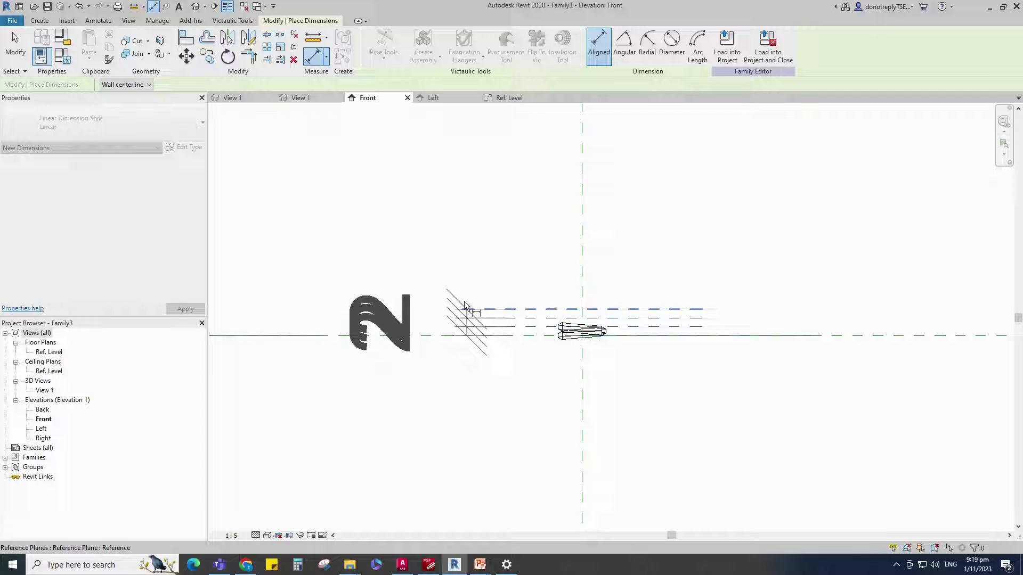
{"action": "scroll", "coordinate": [459, 301], "scroll_direction": "down", "scroll_amount": 2}
{"action": "left_click", "coordinate": [371, 352]}
{"action": "key", "text": "Escape"}
Label the dimension chain of the horizontal planes with the Pitch parameter and set the view scale to 1:2
{"action": "scroll", "coordinate": [435, 396], "scroll_direction": "down", "scroll_amount": 1}
{"action": "left_click", "coordinate": [370, 328]}
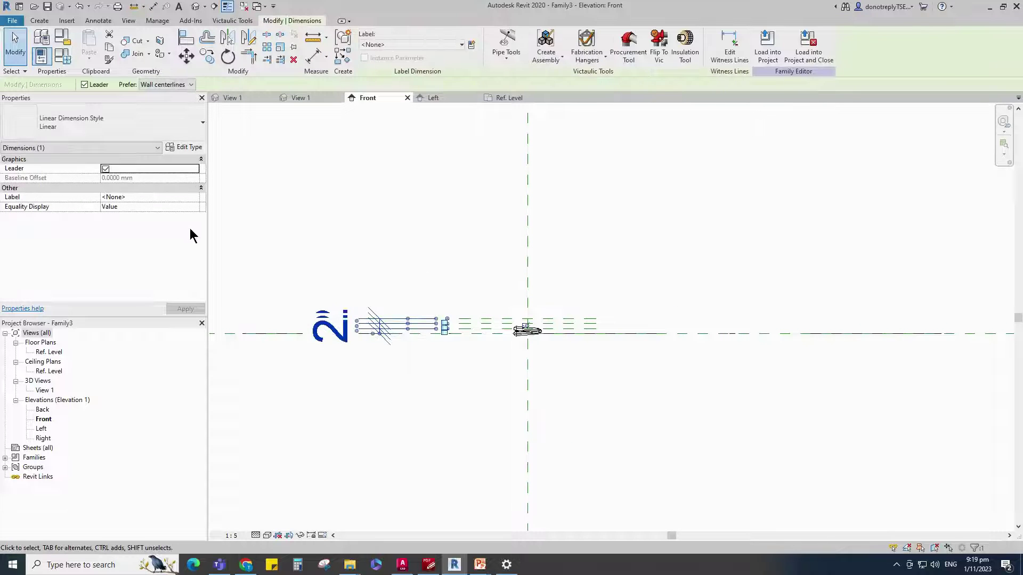
{"action": "left_click", "coordinate": [194, 197]}
{"action": "left_click", "coordinate": [119, 247]}
{"action": "left_click", "coordinate": [185, 309]}
{"action": "left_click", "coordinate": [401, 405]}
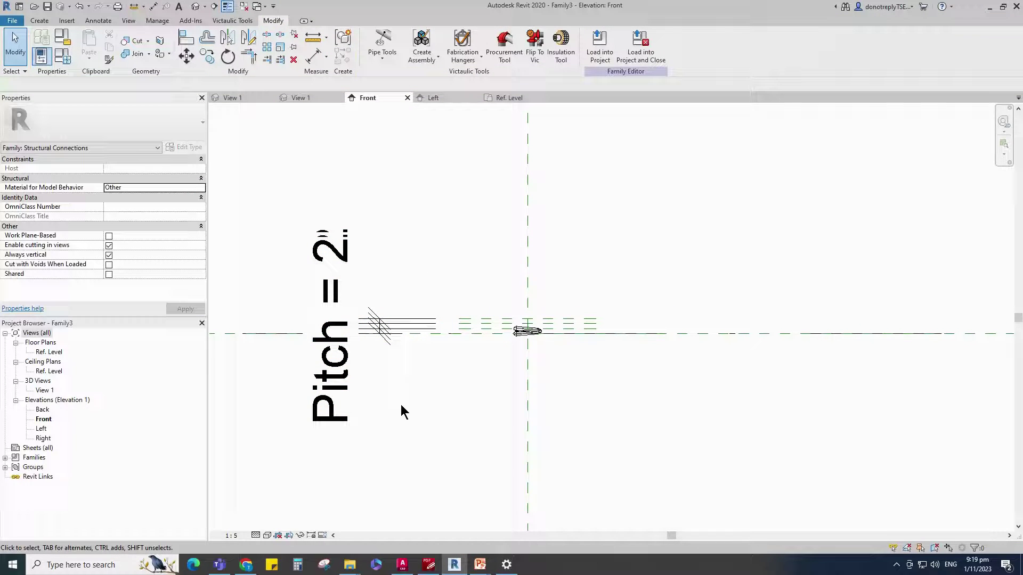
{"action": "left_click", "coordinate": [233, 536]}
{"action": "left_click", "coordinate": [240, 408]}
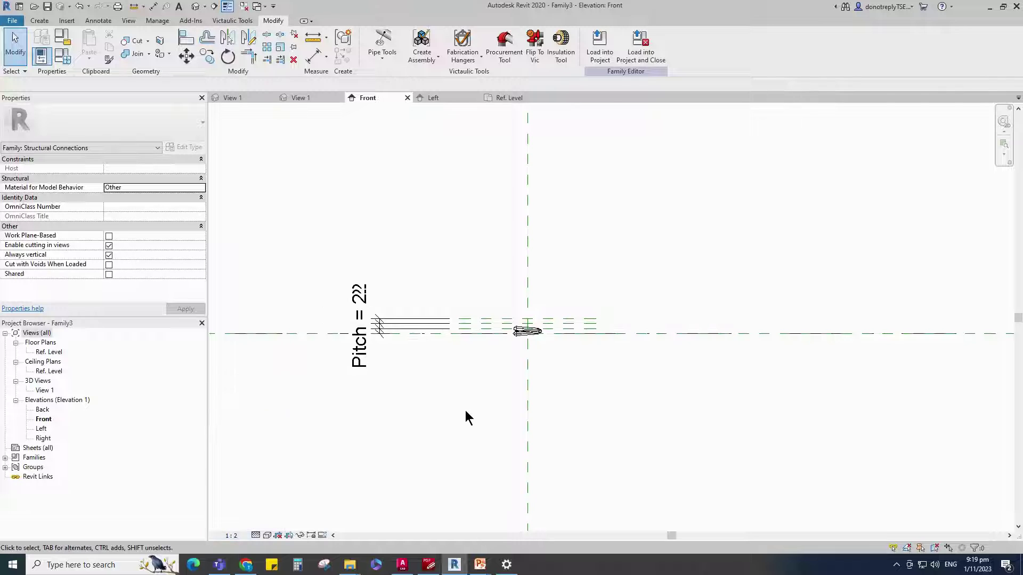
Align the Botl Thread component to the middle of the three pitch reference planes and lock the alignment
{"action": "scroll", "coordinate": [512, 341], "scroll_direction": "up", "scroll_amount": 2}
{"action": "left_click", "coordinate": [486, 329]}
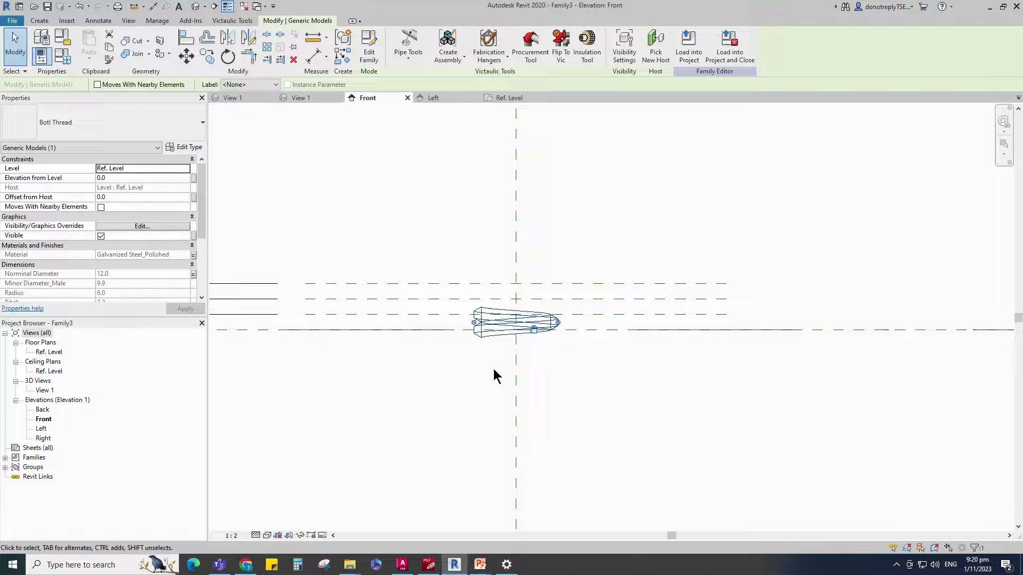
{"action": "left_click", "coordinate": [182, 39]}
{"action": "left_click", "coordinate": [572, 299]}
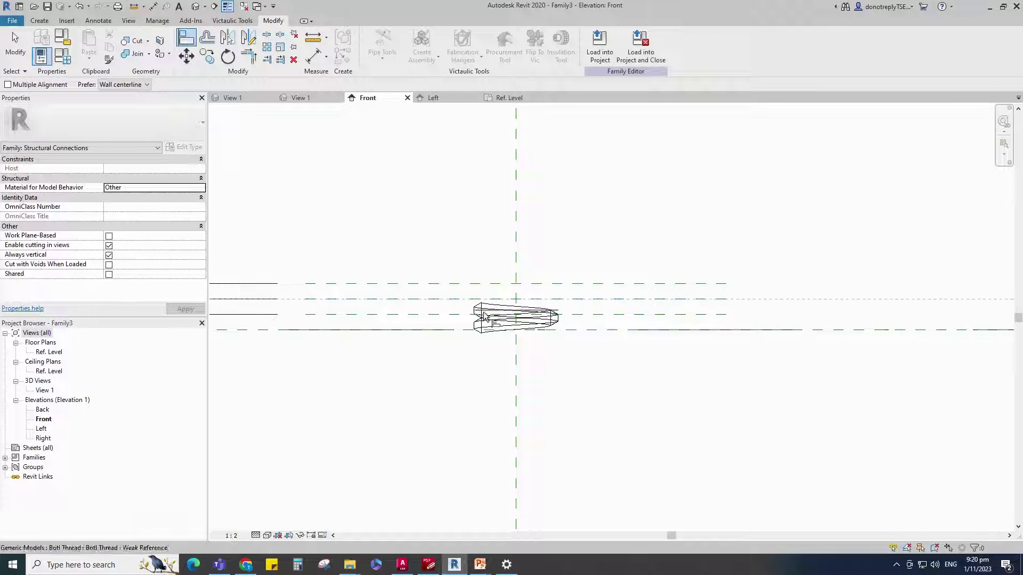
{"action": "left_click", "coordinate": [482, 310]}
{"action": "left_click", "coordinate": [534, 282]}
{"action": "key", "text": "Escape"}
{"action": "key", "text": "Escape"}
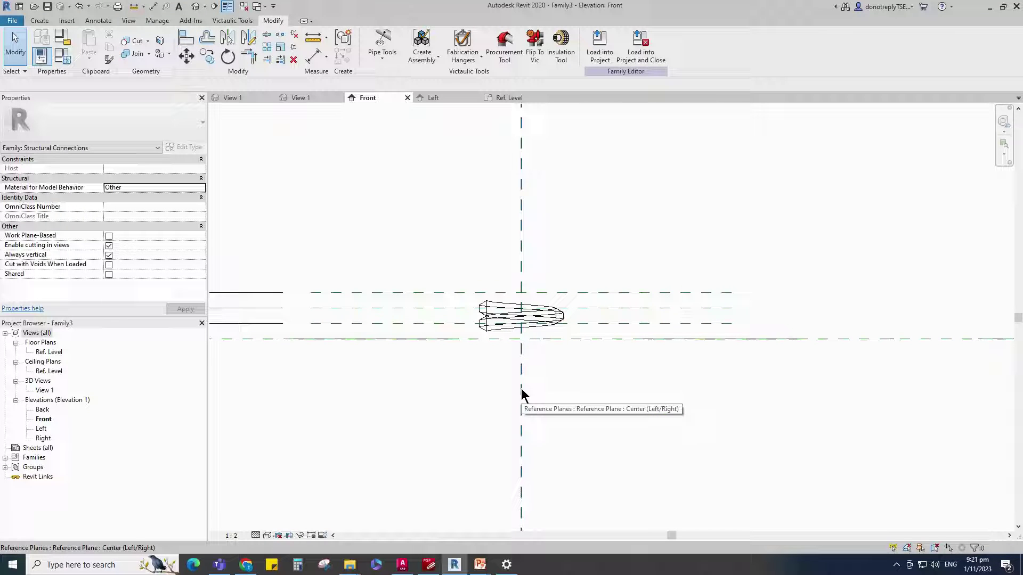
Create a horizontal reference plane offset 500 above the reference level by picking the level line
{"action": "scroll", "coordinate": [442, 384], "scroll_direction": "down", "scroll_amount": 3}
{"action": "left_click", "coordinate": [459, 276]}
{"action": "scroll", "coordinate": [578, 410], "scroll_direction": "down", "scroll_amount": 1}
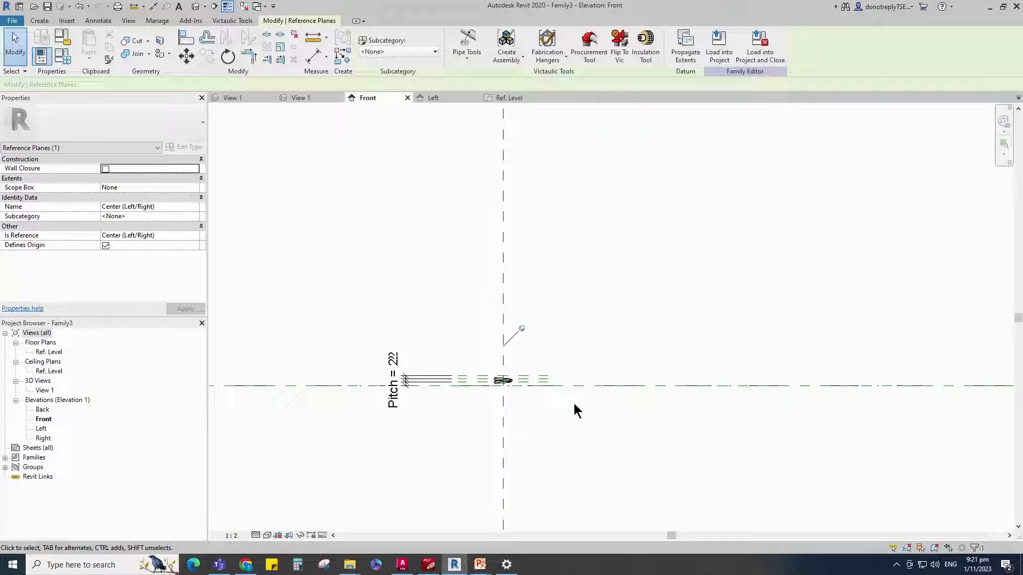
{"action": "left_click", "coordinate": [343, 54]}
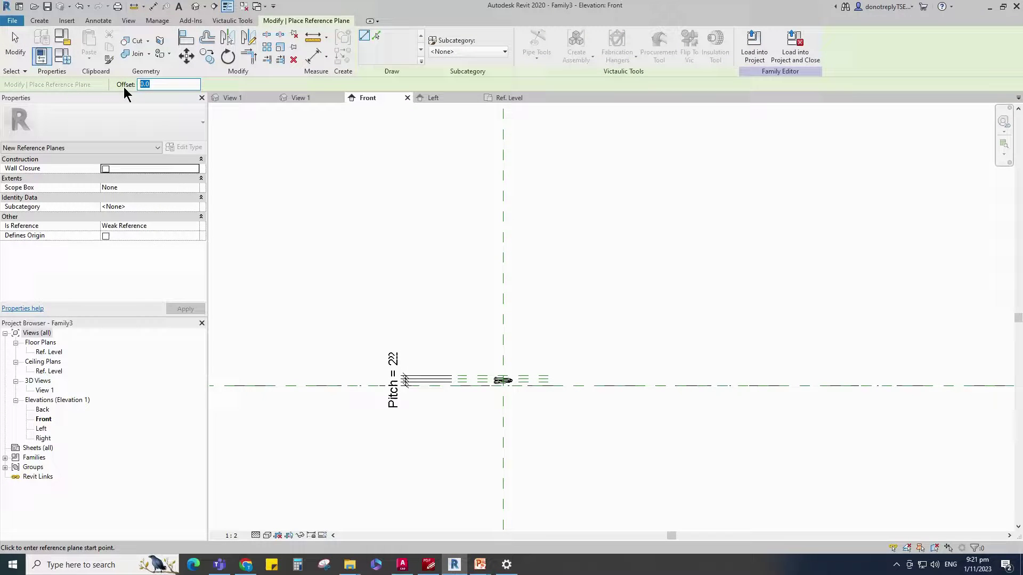
{"action": "left_click", "coordinate": [376, 36]}
{"action": "scroll", "coordinate": [629, 389], "scroll_direction": "down", "scroll_amount": 4}
{"action": "scroll", "coordinate": [508, 383], "scroll_direction": "down", "scroll_amount": 1}
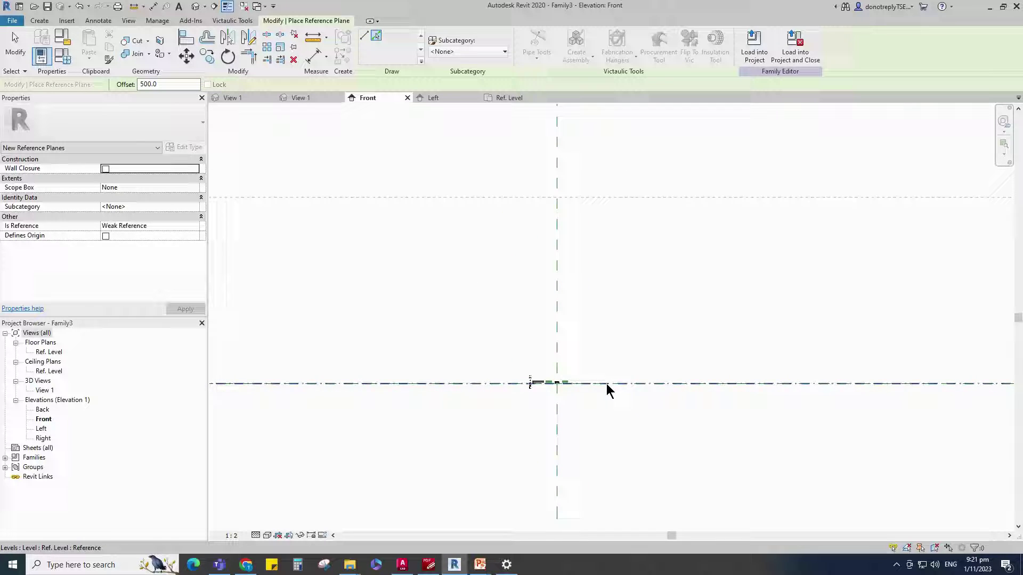
{"action": "left_click", "coordinate": [607, 383]}
Place an aligned dimension between the reference level and the uppermost horizontal reference plane
{"action": "left_click", "coordinate": [316, 57]}
{"action": "left_click", "coordinate": [720, 382]}
{"action": "left_click", "coordinate": [700, 203]}
{"action": "left_click", "coordinate": [730, 278]}
{"action": "scroll", "coordinate": [752, 294], "scroll_direction": "up", "scroll_amount": 1}
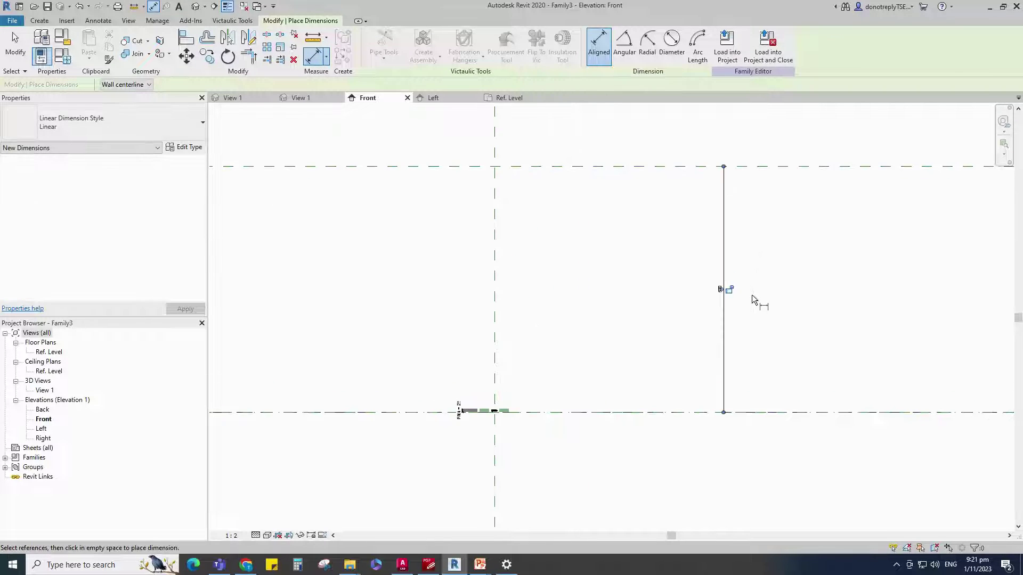
{"action": "key", "text": "Escape"}
Label the overall height dimension with a new instance parameter named Length, grouped under Dimensions
{"action": "left_click", "coordinate": [723, 306]}
{"action": "left_click", "coordinate": [471, 45]}
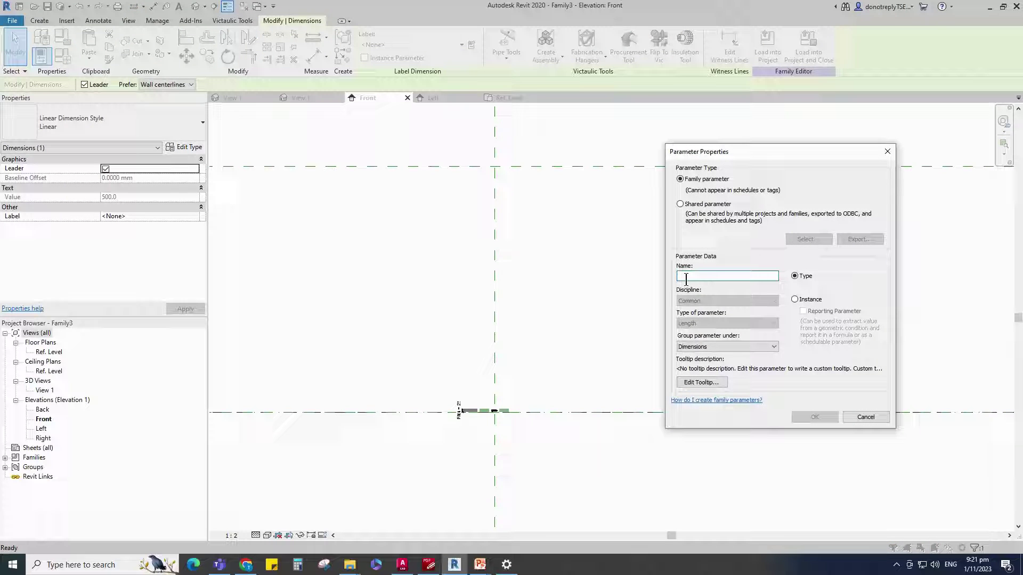
{"action": "type", "text": "Length"}
{"action": "left_click", "coordinate": [795, 299]}
{"action": "left_click", "coordinate": [814, 417]}
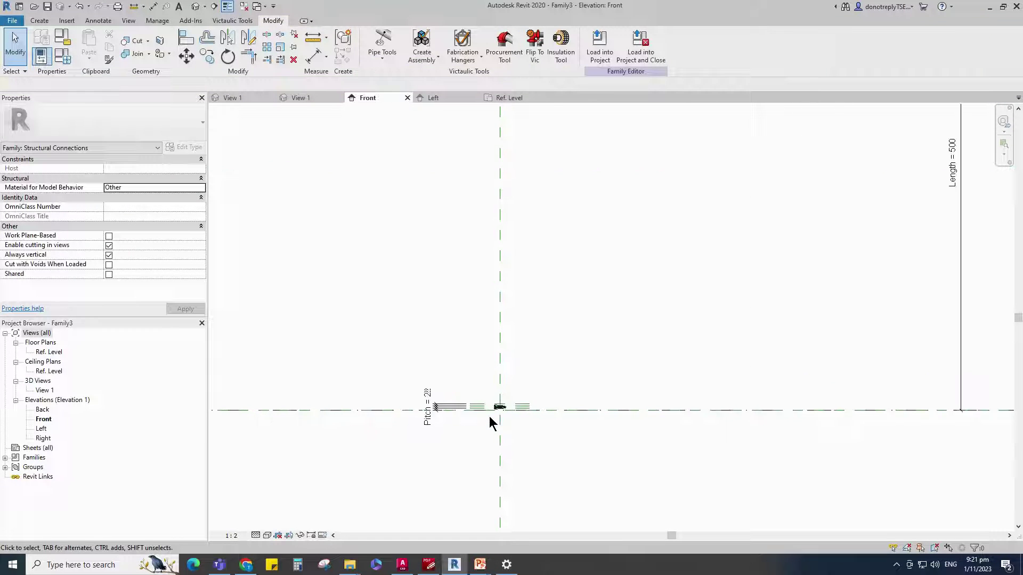
Create a linear array of 2 Botl Thread members, grouped and associated, spaced one pitch apart vertically between adjacent pitch reference planes
{"action": "scroll", "coordinate": [768, 382], "scroll_direction": "down", "scroll_amount": 1}
{"action": "left_click_drag", "start_coordinate": [935, 310], "coordinate": [732, 335]}
{"action": "scroll", "coordinate": [530, 410], "scroll_direction": "up", "scroll_amount": 8}
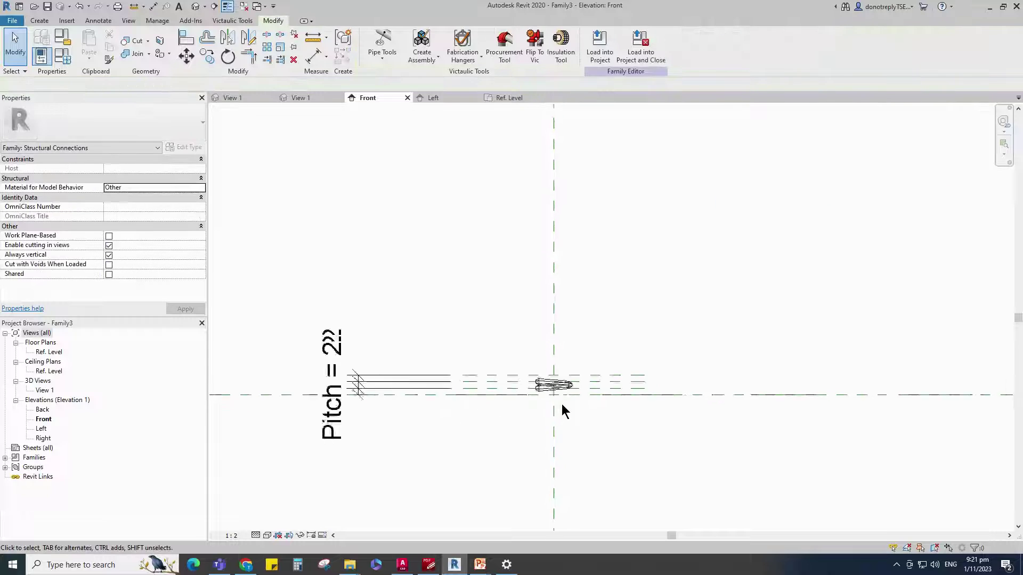
{"action": "scroll", "coordinate": [562, 406], "scroll_direction": "up", "scroll_amount": 2}
{"action": "left_click", "coordinate": [556, 349]}
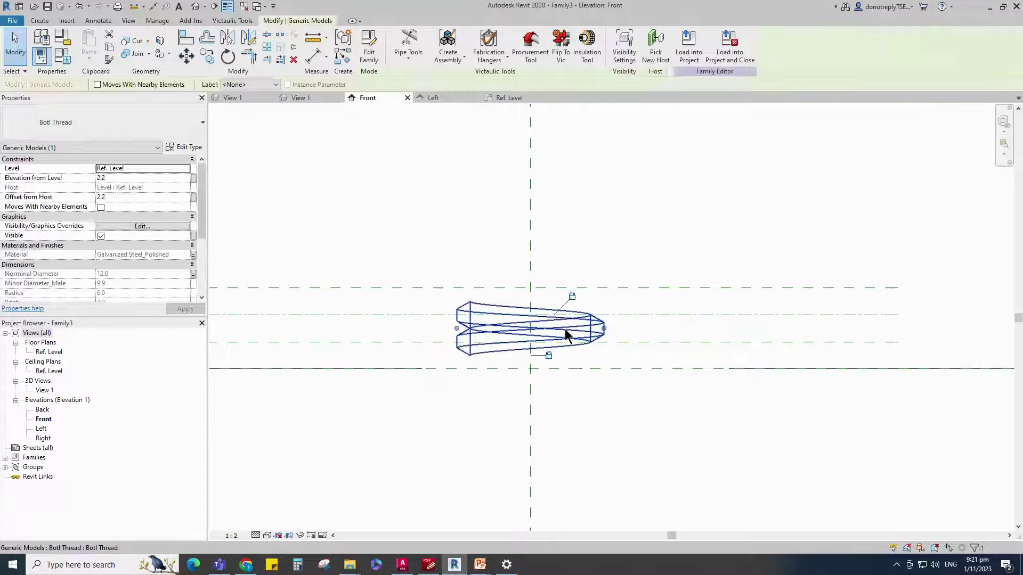
{"action": "left_click", "coordinate": [266, 49]}
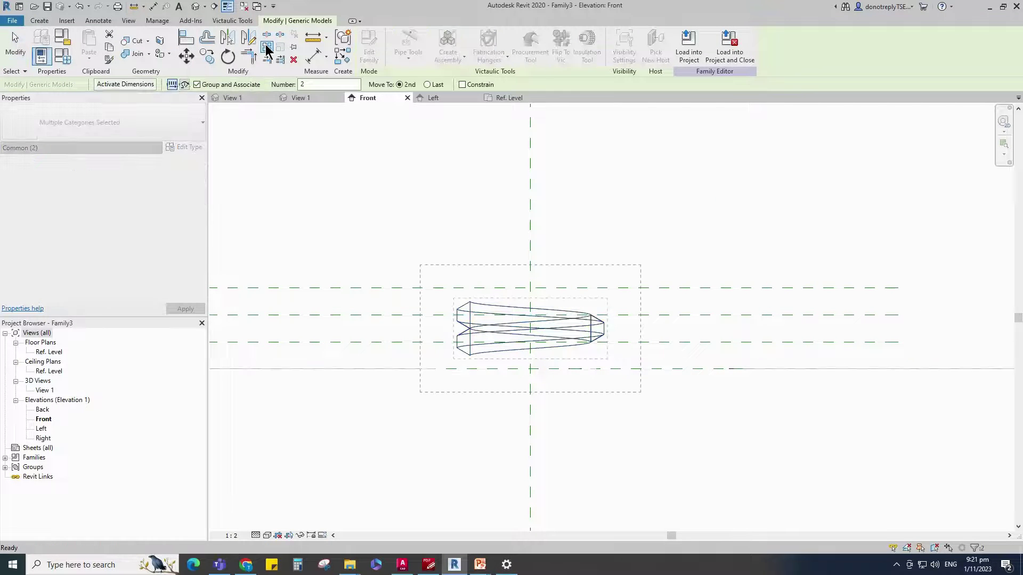
{"action": "left_click", "coordinate": [399, 342]}
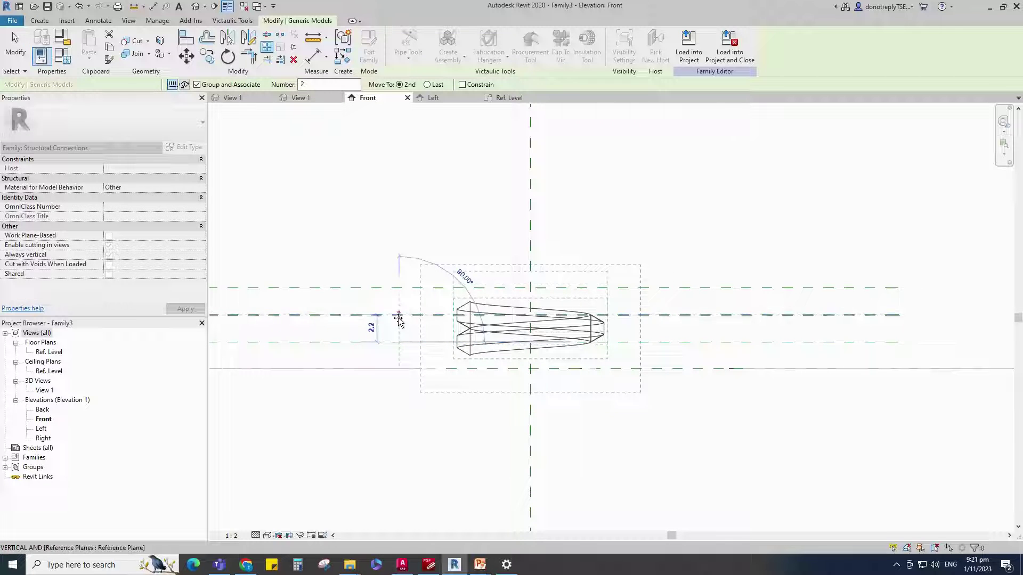
{"action": "left_click", "coordinate": [398, 318]}
Align the second Botl Thread of the array to the uppermost pitch reference plane and lock the alignment
{"action": "left_click", "coordinate": [190, 38]}
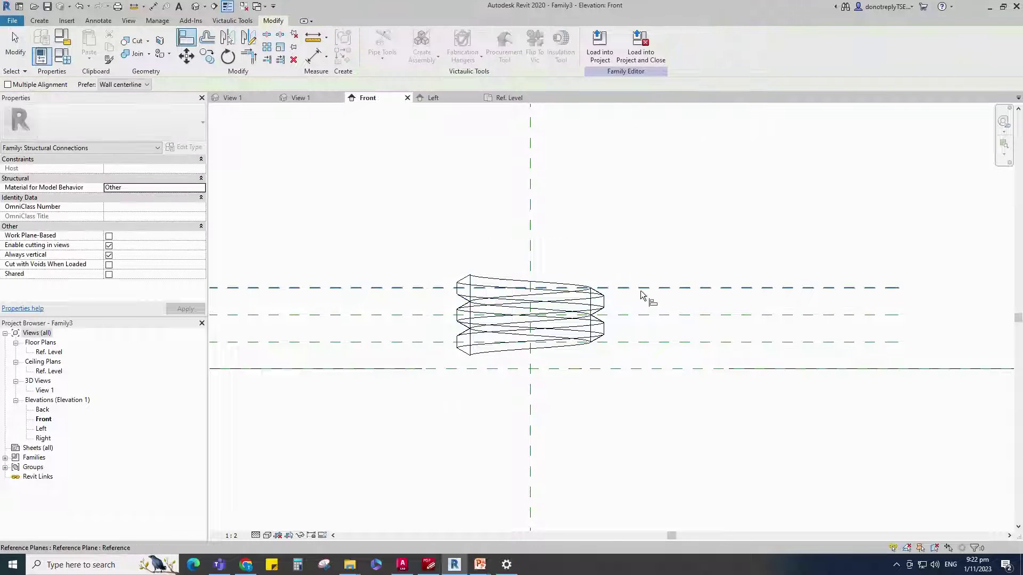
{"action": "left_click", "coordinate": [642, 289]}
{"action": "left_click", "coordinate": [553, 289]}
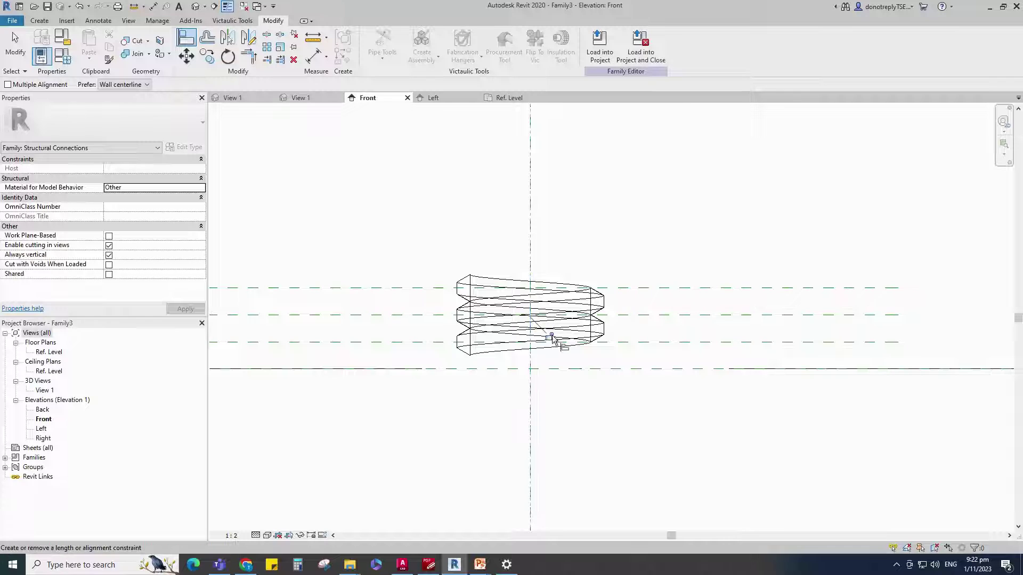
{"action": "key", "text": "Escape"}
{"action": "key", "text": "Escape"}
Label the thread array's count with a new instance family parameter named No of Thread, grouped under Other
{"action": "left_click", "coordinate": [490, 318]}
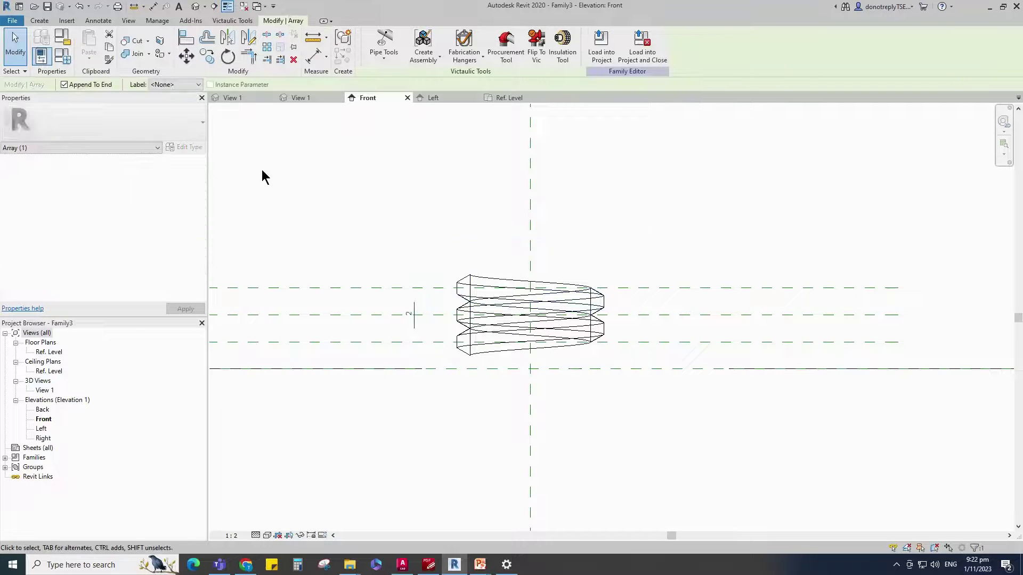
{"action": "left_click", "coordinate": [194, 85]}
{"action": "left_click", "coordinate": [181, 104]}
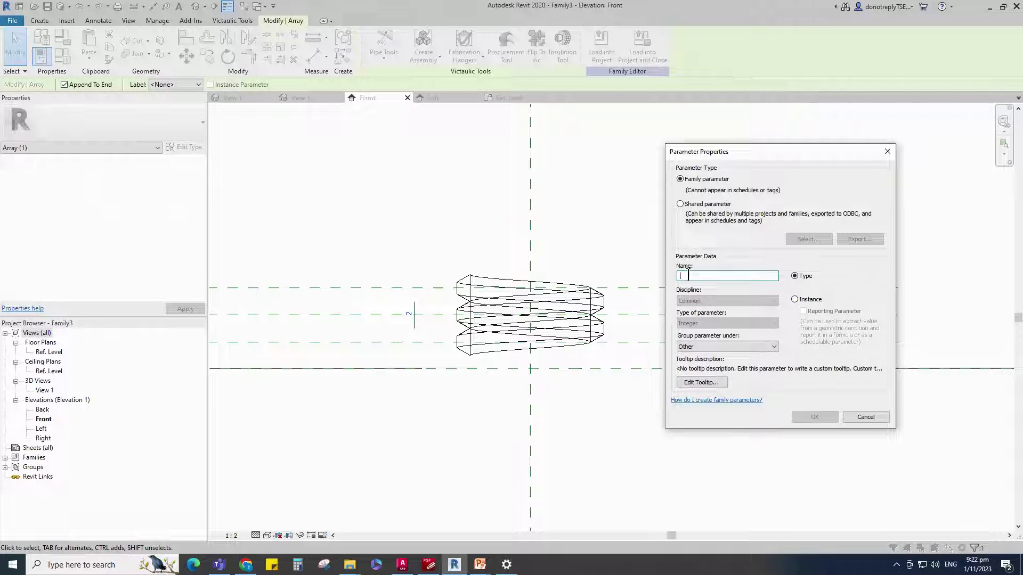
{"action": "type", "text": "No of Th"}
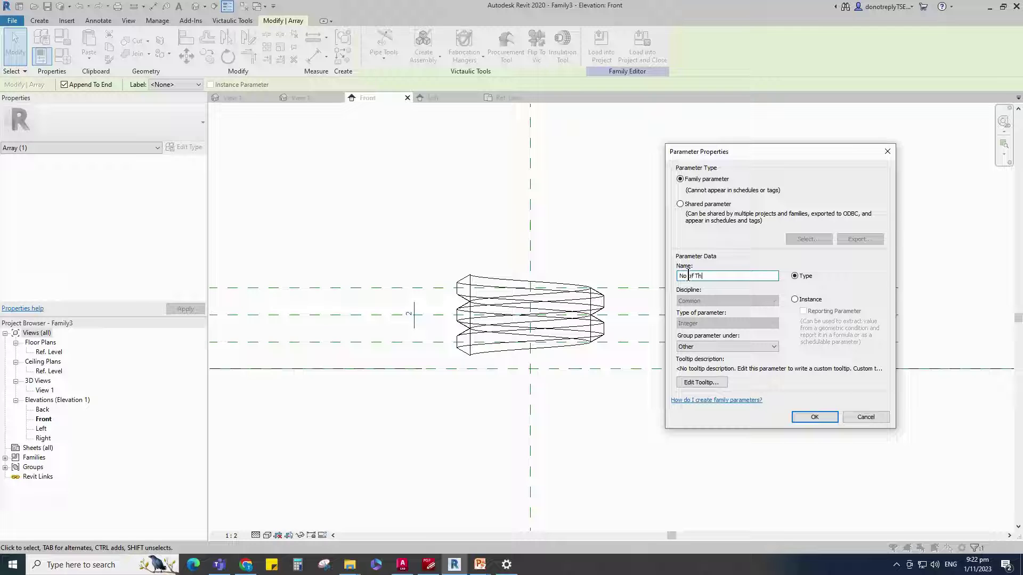
{"action": "type", "text": "read"}
{"action": "left_click", "coordinate": [820, 418]}
{"action": "left_click", "coordinate": [638, 426]}
Give the No of Thread parameter the formula Length / Pitch and apply it to the family
{"action": "scroll", "coordinate": [640, 416], "scroll_direction": "down", "scroll_amount": 3}
{"action": "scroll", "coordinate": [563, 425], "scroll_direction": "down", "scroll_amount": 3}
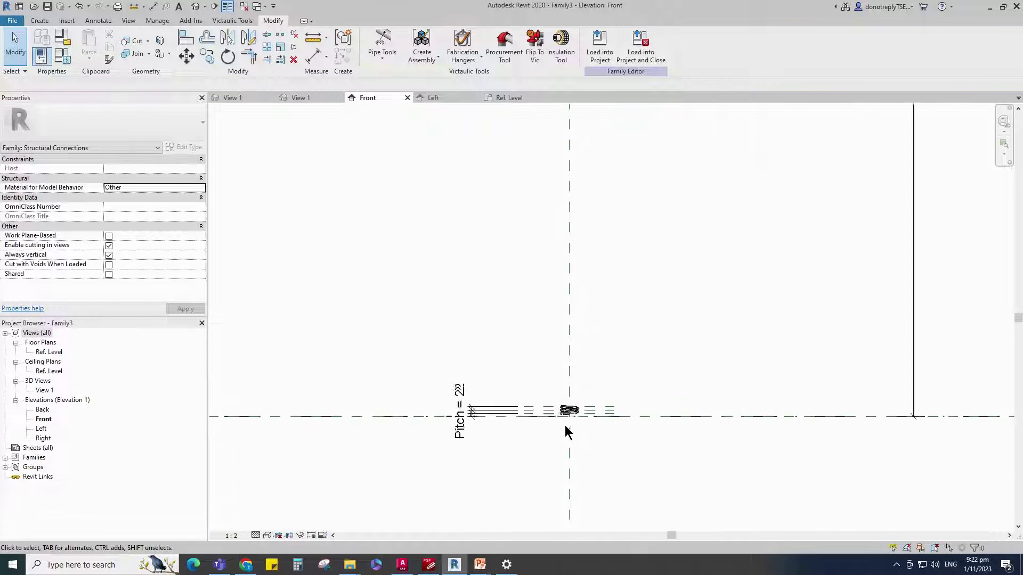
{"action": "scroll", "coordinate": [565, 425], "scroll_direction": "up", "scroll_amount": 2}
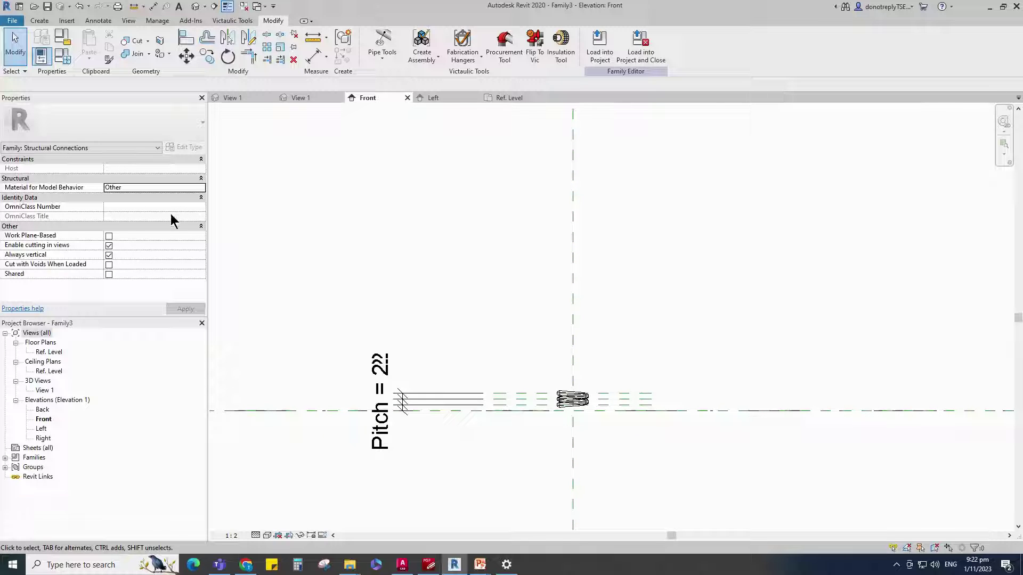
{"action": "left_click", "coordinate": [63, 56]}
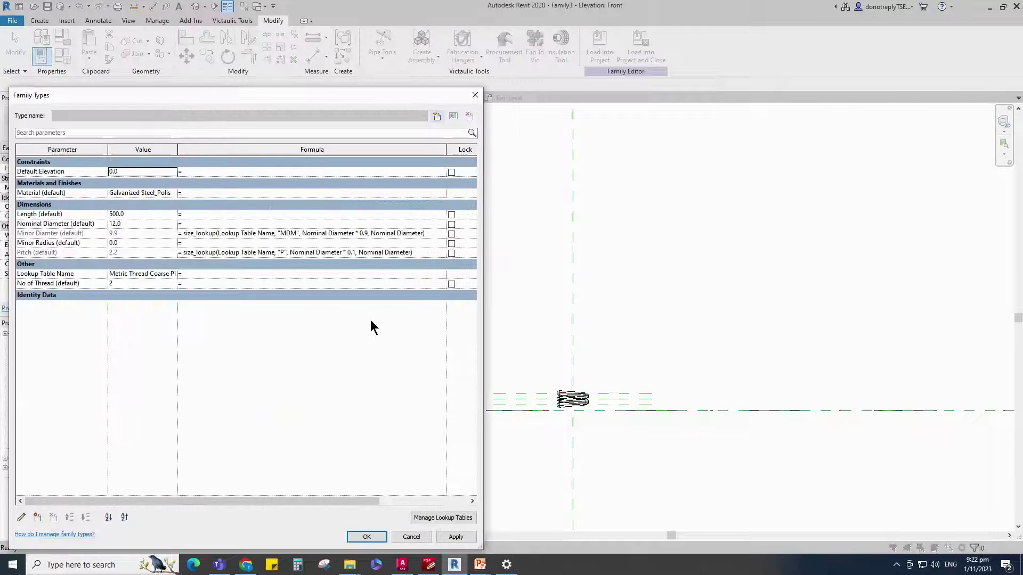
{"action": "left_click", "coordinate": [183, 283]}
{"action": "type", "text": "Length"}
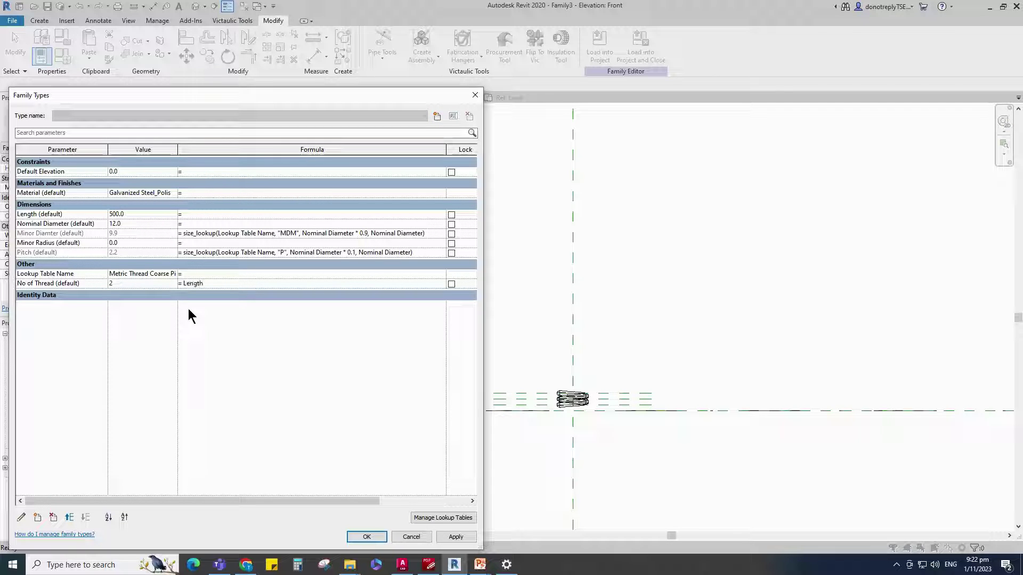
{"action": "type", "text": "/ Pitch"}
{"action": "left_click", "coordinate": [455, 537]}
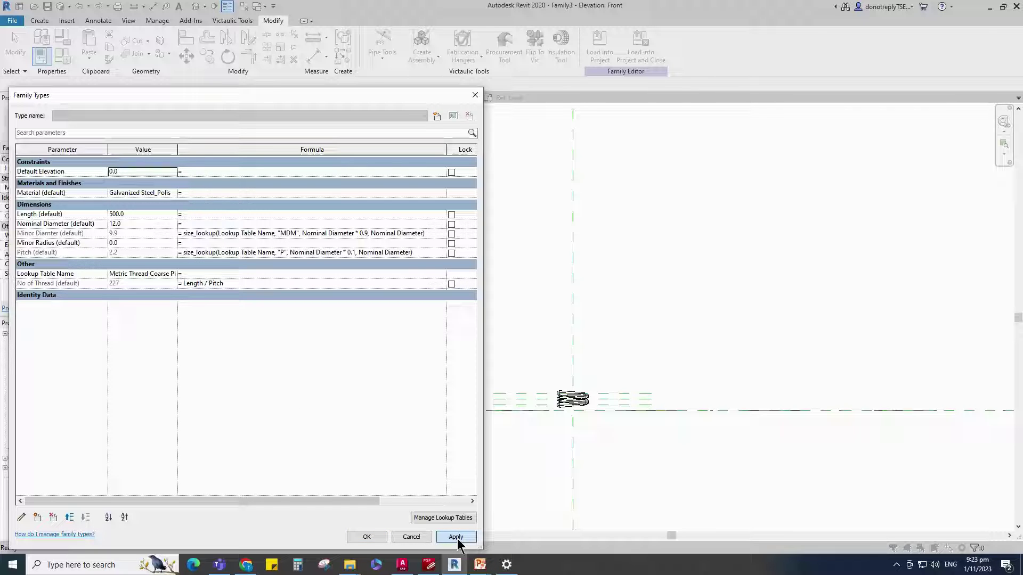
{"action": "left_click", "coordinate": [367, 537]}
Check the array's end against the upper reference plane and change the No of Thread formula to (Length / Pitch) - 2
{"action": "scroll", "coordinate": [500, 474], "scroll_direction": "down", "scroll_amount": 6}
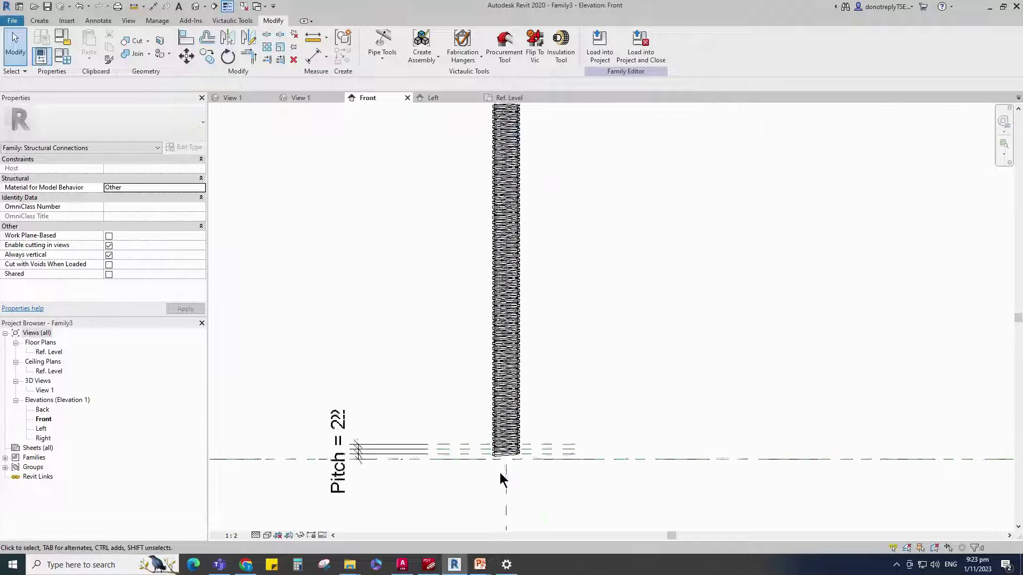
{"action": "scroll", "coordinate": [506, 172], "scroll_direction": "up", "scroll_amount": 5}
{"action": "scroll", "coordinate": [506, 183], "scroll_direction": "up", "scroll_amount": 3}
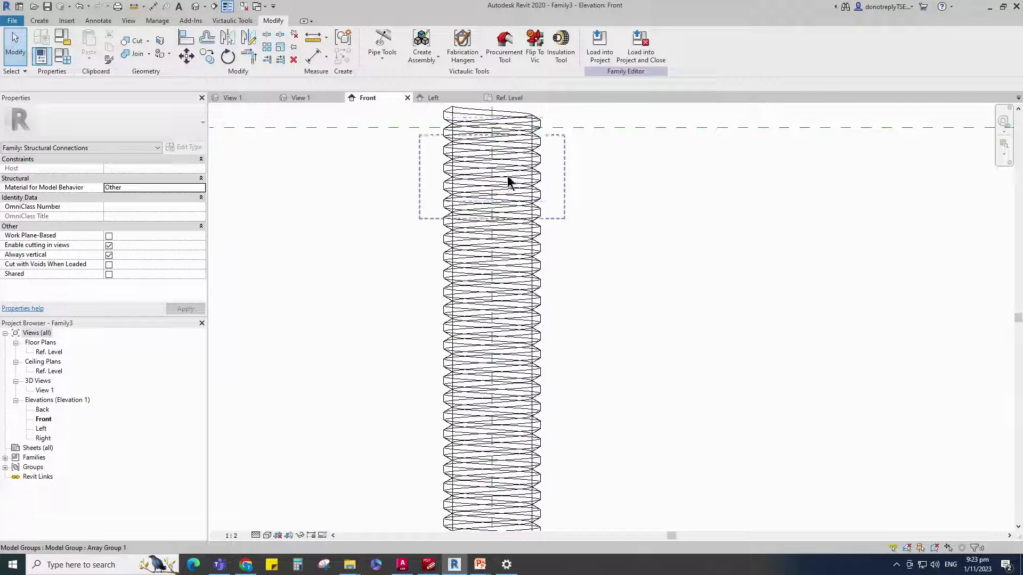
{"action": "scroll", "coordinate": [505, 213], "scroll_direction": "down", "scroll_amount": 6}
{"action": "scroll", "coordinate": [509, 201], "scroll_direction": "up", "scroll_amount": 6}
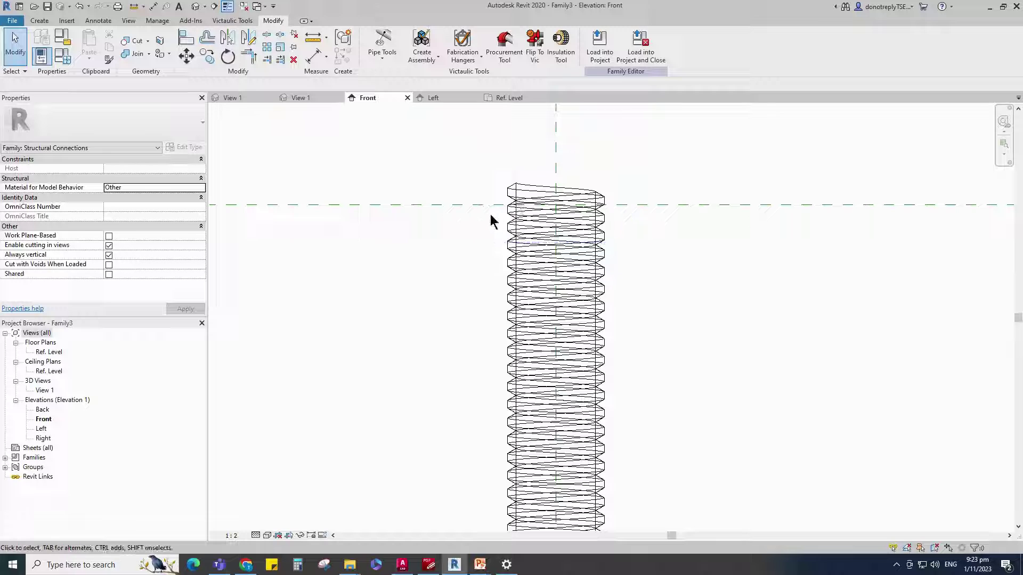
{"action": "left_click", "coordinate": [62, 54]}
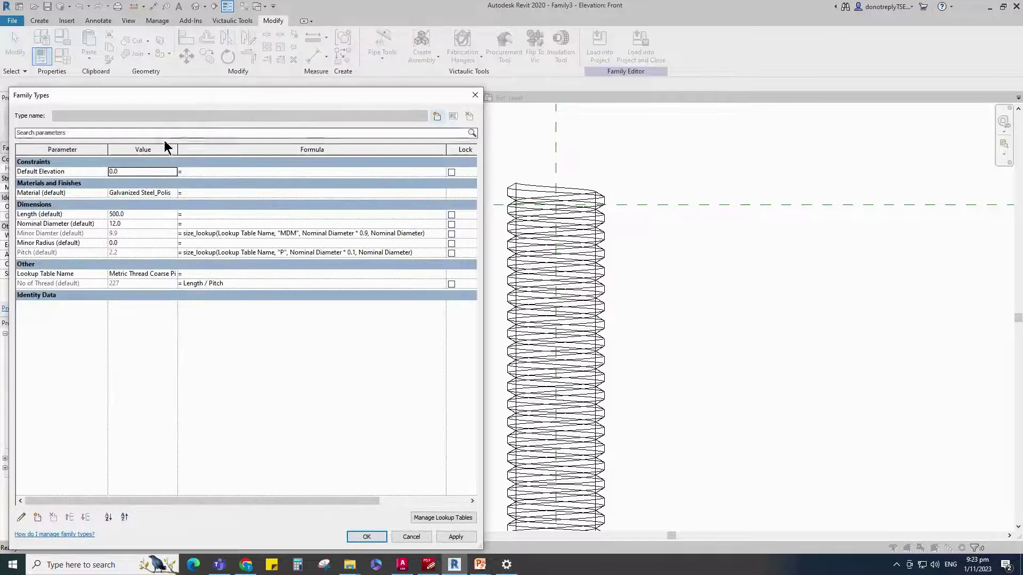
{"action": "left_click", "coordinate": [183, 283]}
{"action": "type", "text": "("}
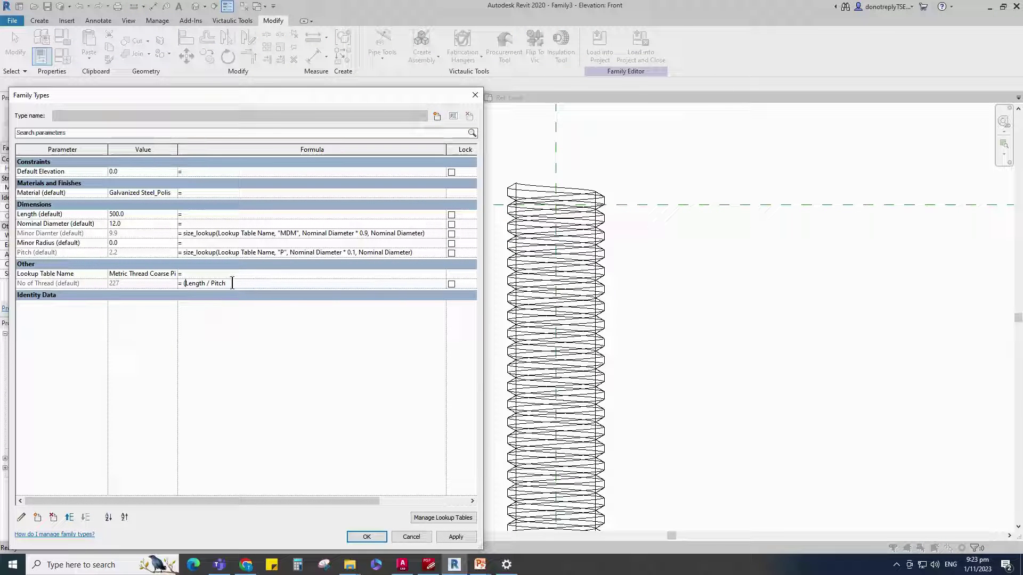
{"action": "type", "text": ") - 2"}
{"action": "left_click", "coordinate": [463, 540]}
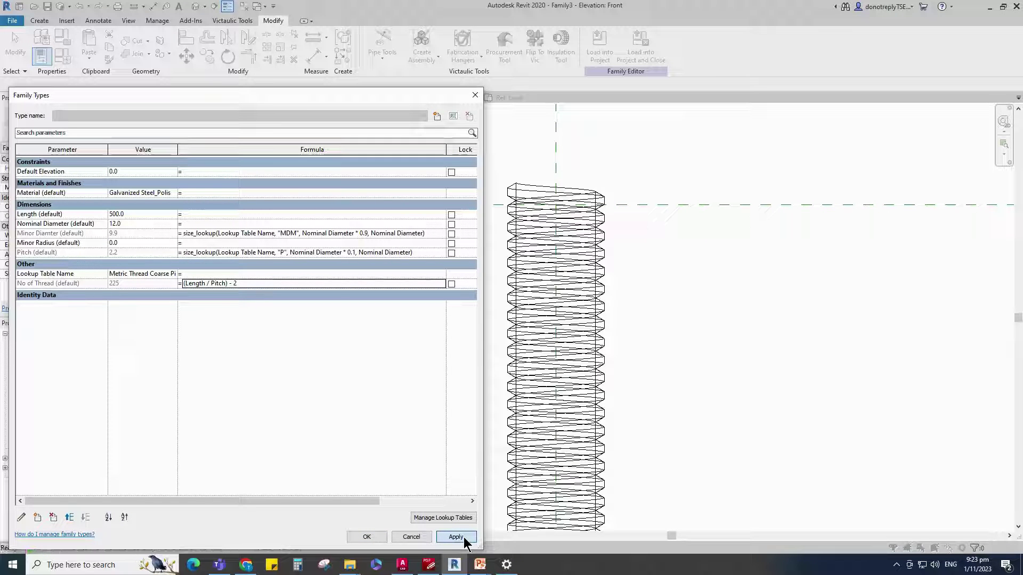
{"action": "left_click", "coordinate": [457, 537]}
{"action": "left_click", "coordinate": [384, 538]}
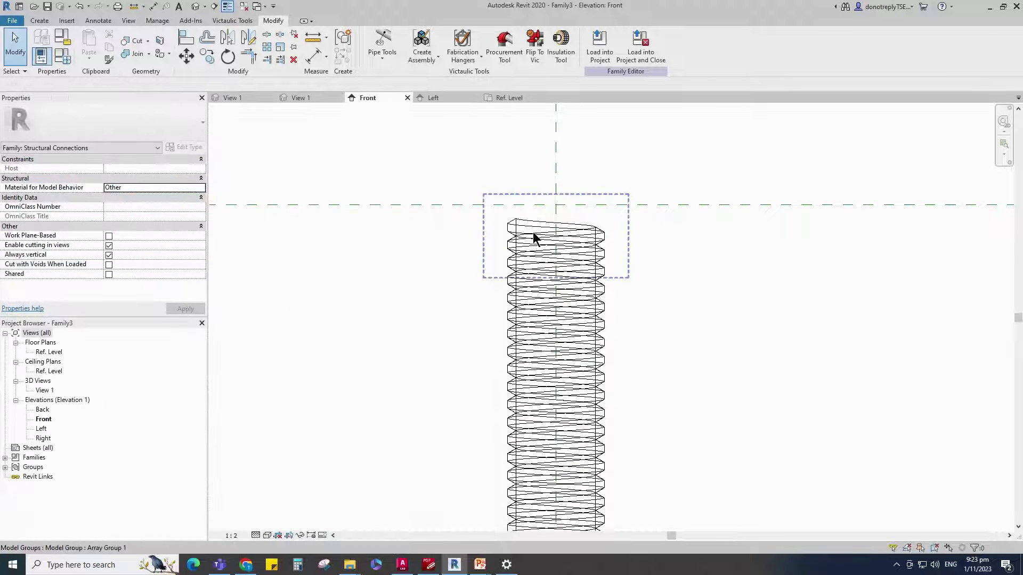
Open the default 3D view of the threaded rod and set its visual style to Shaded
{"action": "left_click", "coordinate": [195, 6]}
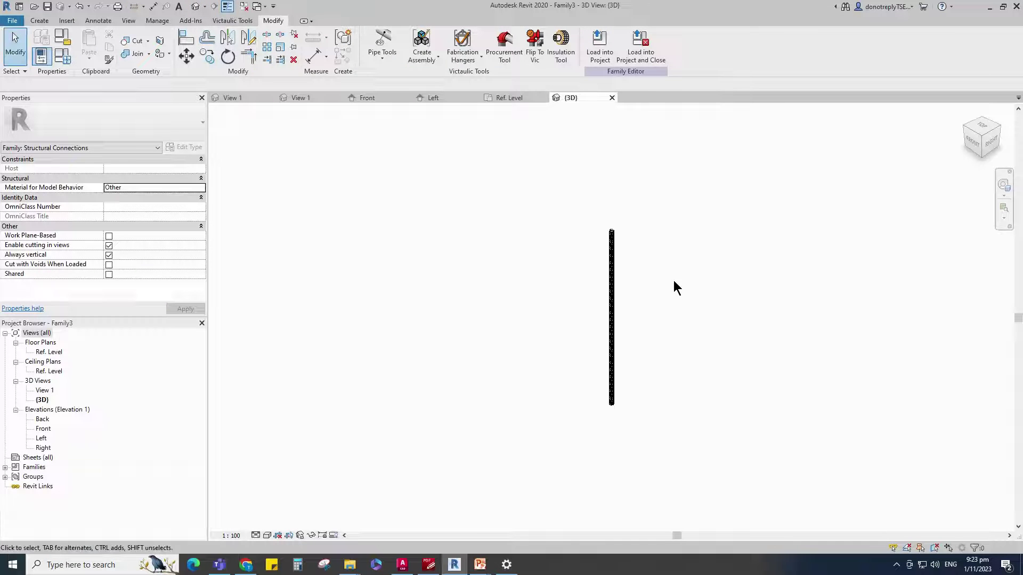
{"action": "scroll", "coordinate": [645, 250], "scroll_direction": "up", "scroll_amount": 3}
{"action": "left_click", "coordinate": [268, 536]}
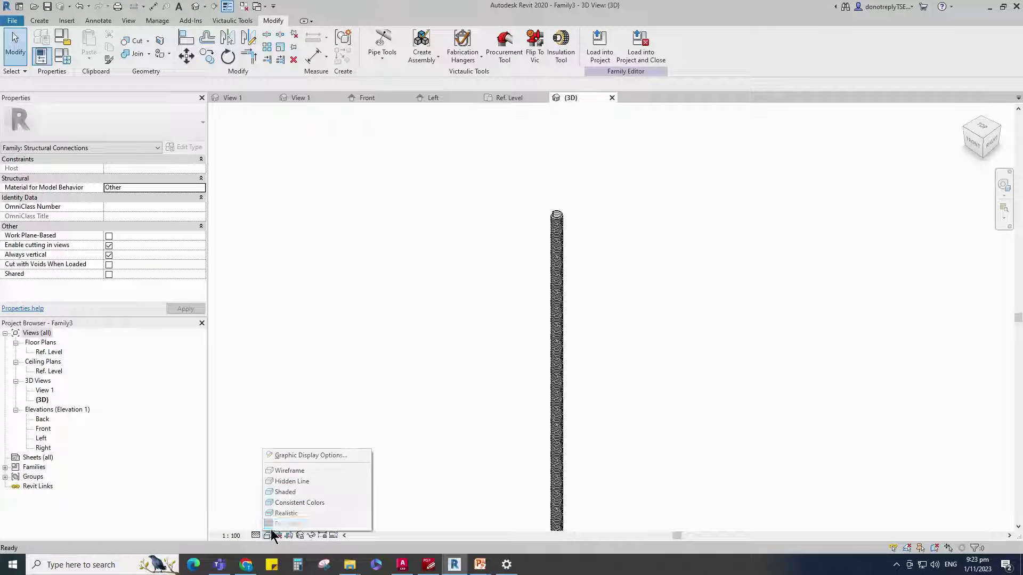
{"action": "left_click", "coordinate": [282, 494]}
Examine the shaded threaded rod in 3D from several angles, including the thread surface and its lower end
{"action": "scroll", "coordinate": [563, 202], "scroll_direction": "up", "scroll_amount": 3}
{"action": "middle_click_drag", "start_coordinate": [563, 202], "coordinate": [472, 231], "text": "shift"}
{"action": "scroll", "coordinate": [592, 248], "scroll_direction": "down", "scroll_amount": 3}
{"action": "scroll", "coordinate": [473, 231], "scroll_direction": "down", "scroll_amount": 5}
{"action": "scroll", "coordinate": [497, 454], "scroll_direction": "up", "scroll_amount": 5}
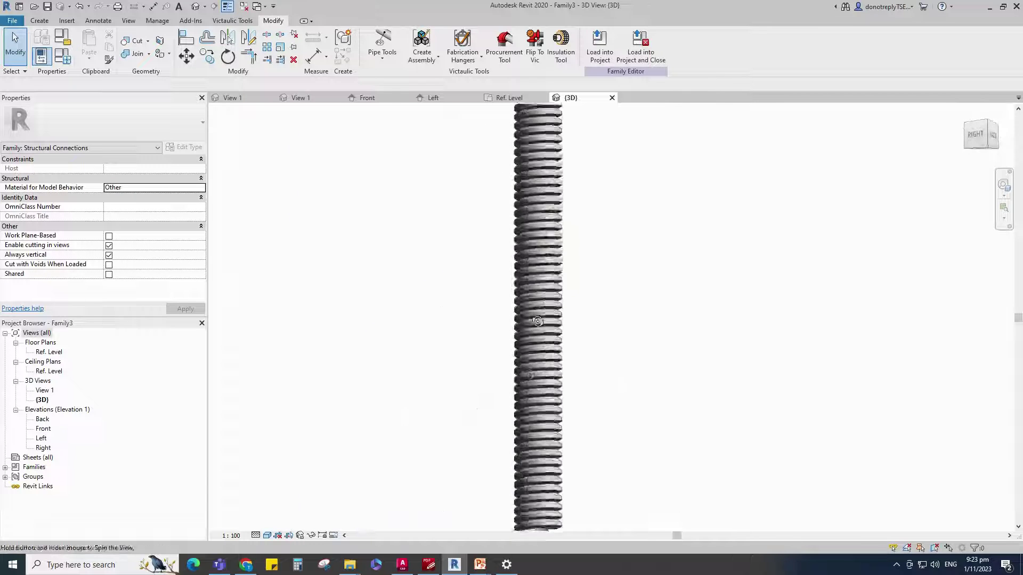
{"action": "scroll", "coordinate": [532, 479], "scroll_direction": "down", "scroll_amount": 2}
{"action": "scroll", "coordinate": [529, 429], "scroll_direction": "up", "scroll_amount": 5}
{"action": "scroll", "coordinate": [529, 429], "scroll_direction": "down", "scroll_amount": 5}
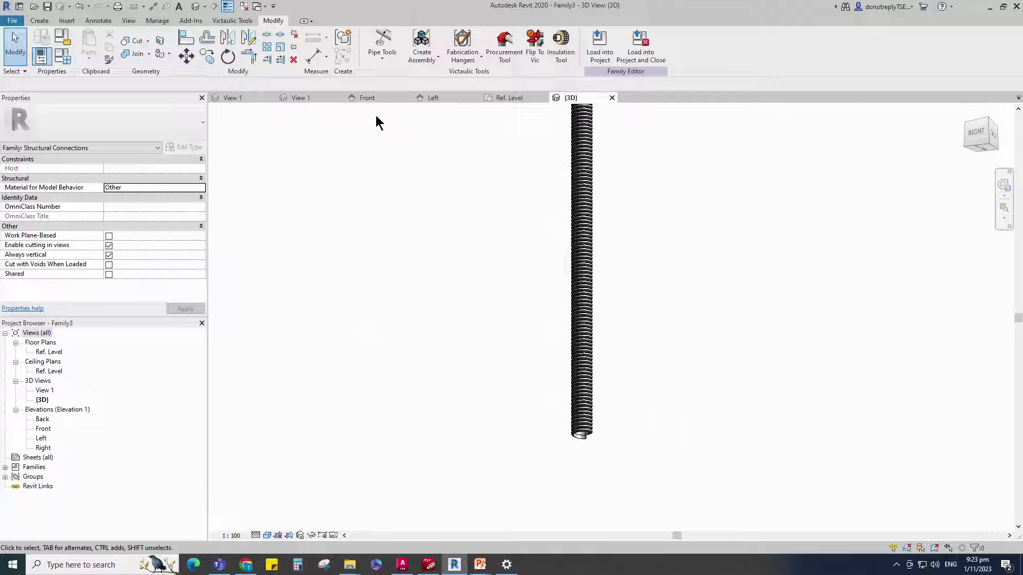
Return to the Front elevation and move the Length parameter below Nominal Diameter in the family's parameter list
{"action": "left_click", "coordinate": [368, 98]}
{"action": "scroll", "coordinate": [464, 229], "scroll_direction": "down", "scroll_amount": 4}
{"action": "scroll", "coordinate": [594, 216], "scroll_direction": "down", "scroll_amount": 3}
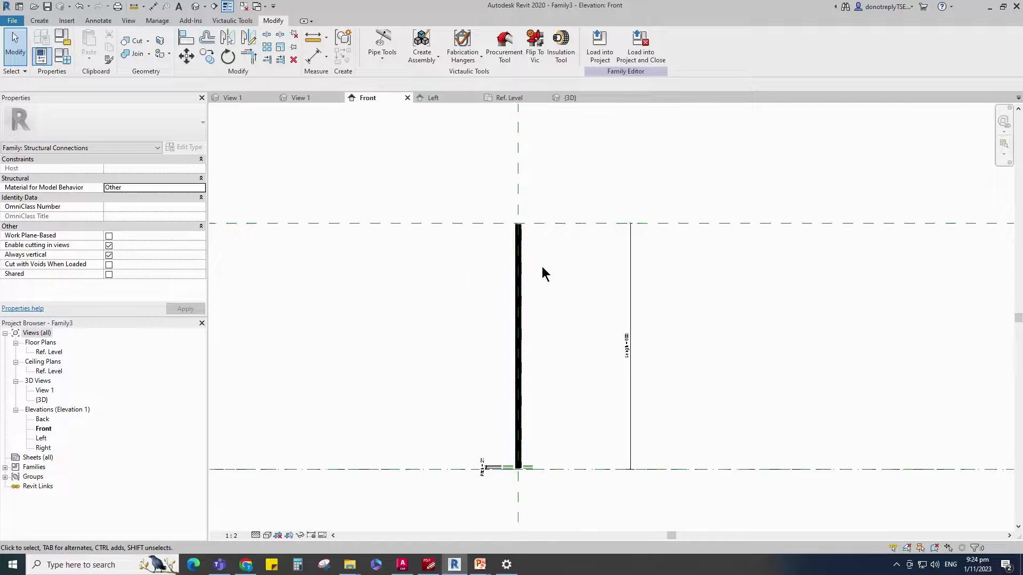
{"action": "scroll", "coordinate": [484, 301], "scroll_direction": "up", "scroll_amount": 3}
{"action": "scroll", "coordinate": [857, 235], "scroll_direction": "down", "scroll_amount": 2}
{"action": "scroll", "coordinate": [741, 325], "scroll_direction": "up", "scroll_amount": 1}
{"action": "left_click", "coordinate": [42, 56]}
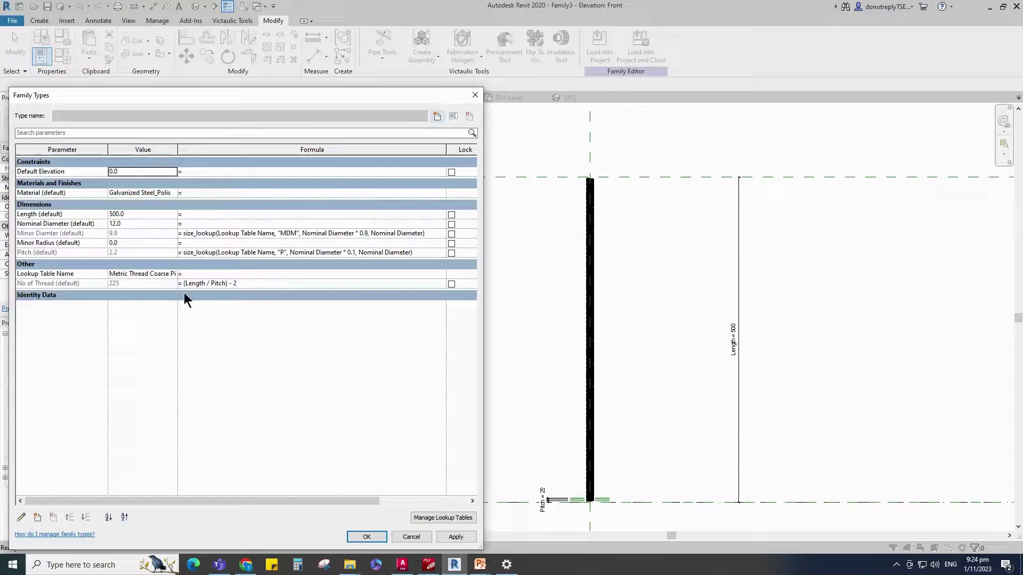
{"action": "left_click", "coordinate": [56, 214]}
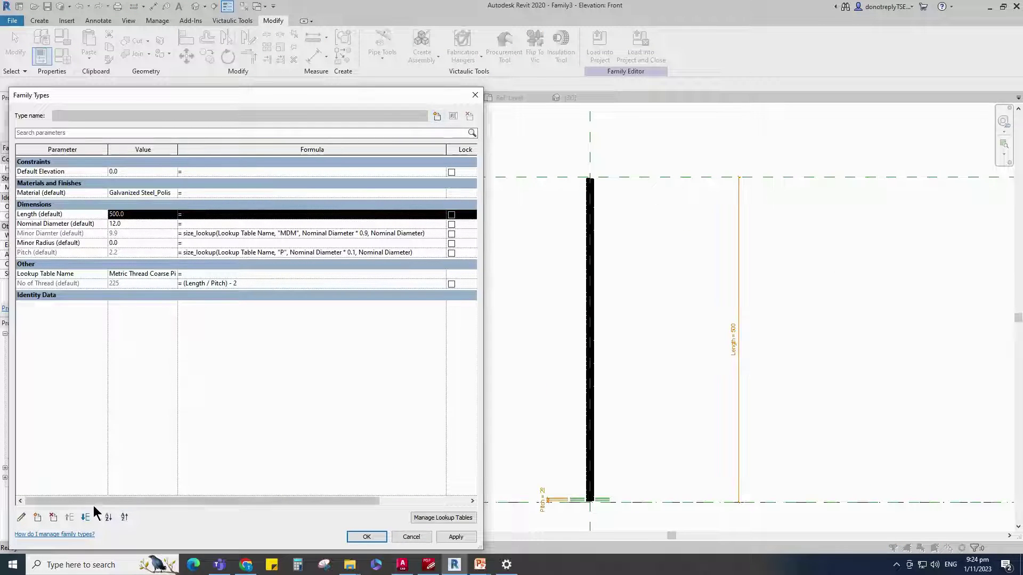
{"action": "left_click", "coordinate": [86, 516]}
Set the Length parameter to 400 and apply it to the family
{"action": "left_click", "coordinate": [127, 224]}
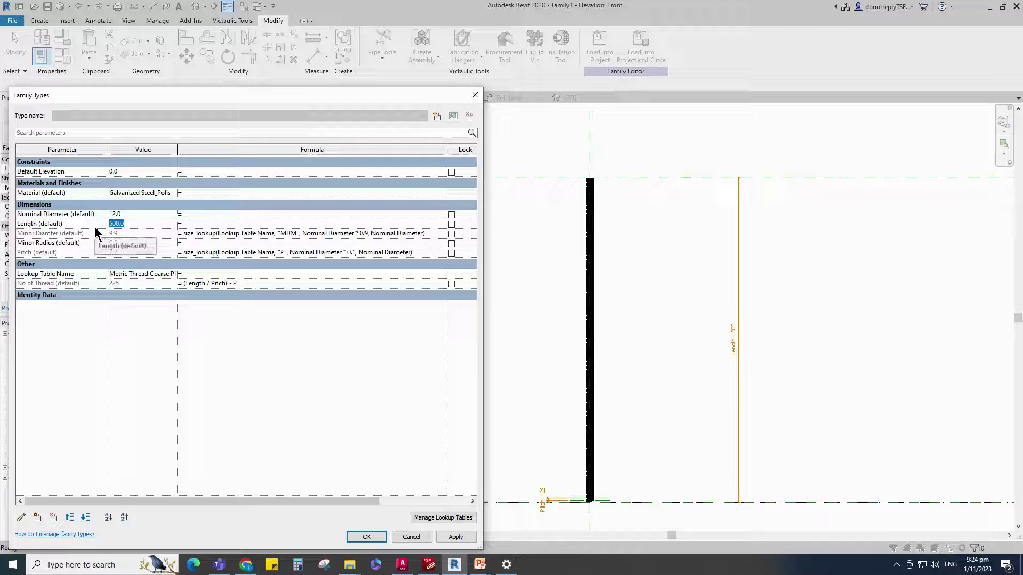
{"action": "type", "text": "400"}
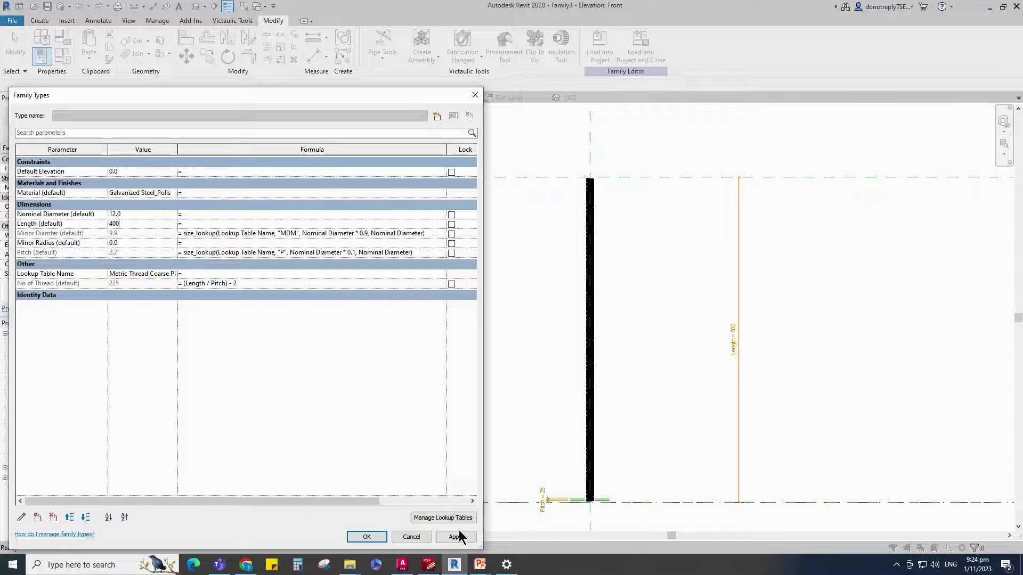
{"action": "left_click", "coordinate": [456, 538]}
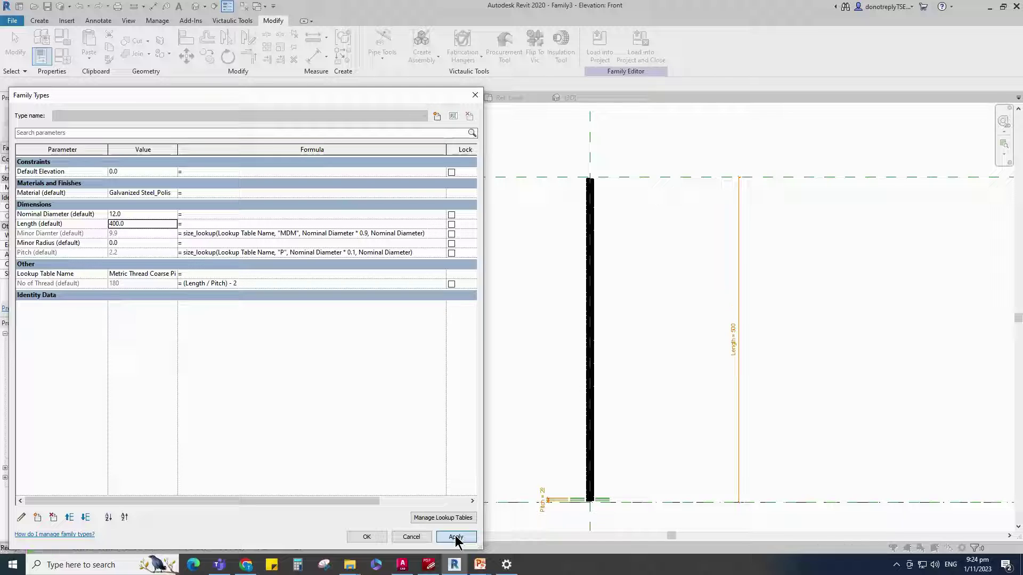
{"action": "left_click", "coordinate": [455, 537]}
{"action": "left_click", "coordinate": [367, 536]}
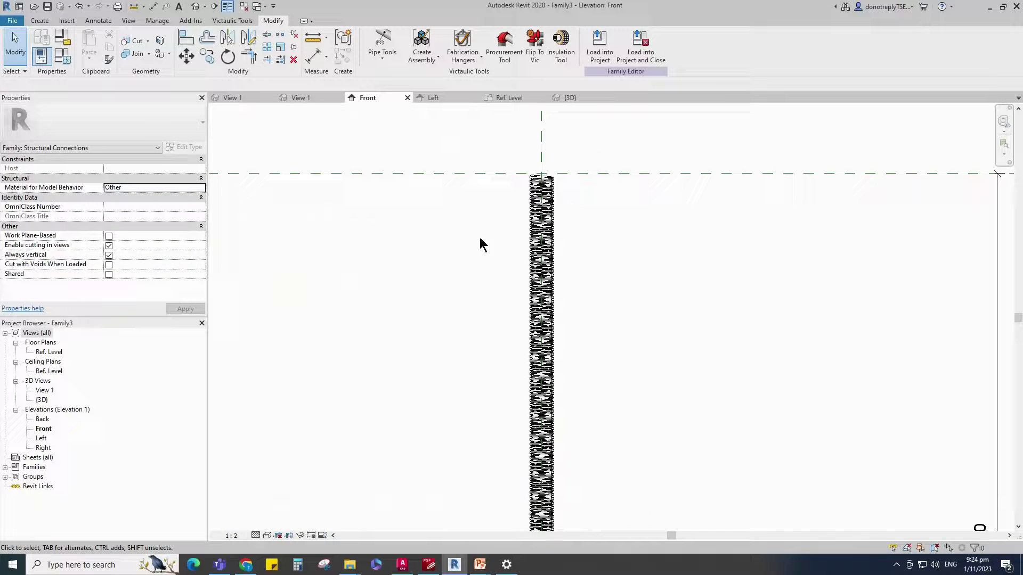
Start a Revolve in the Front elevation and sketch a rectangular boundary about 4.9 mm wide and 400 mm high from the centre plane's top intersection to the reference level
{"action": "left_click", "coordinate": [42, 24]}
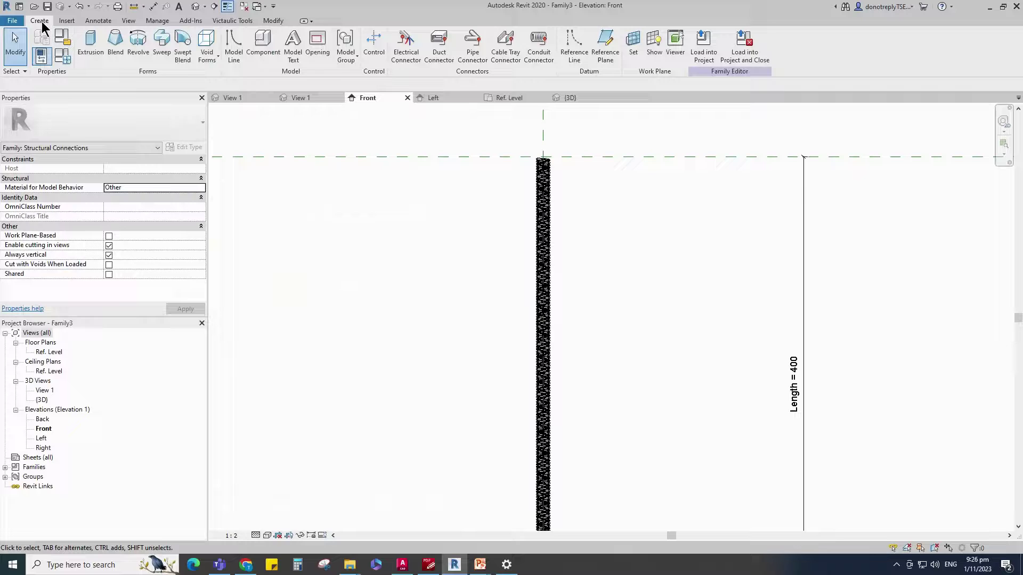
{"action": "left_click", "coordinate": [138, 45]}
{"action": "scroll", "coordinate": [545, 157], "scroll_direction": "up", "scroll_amount": 8}
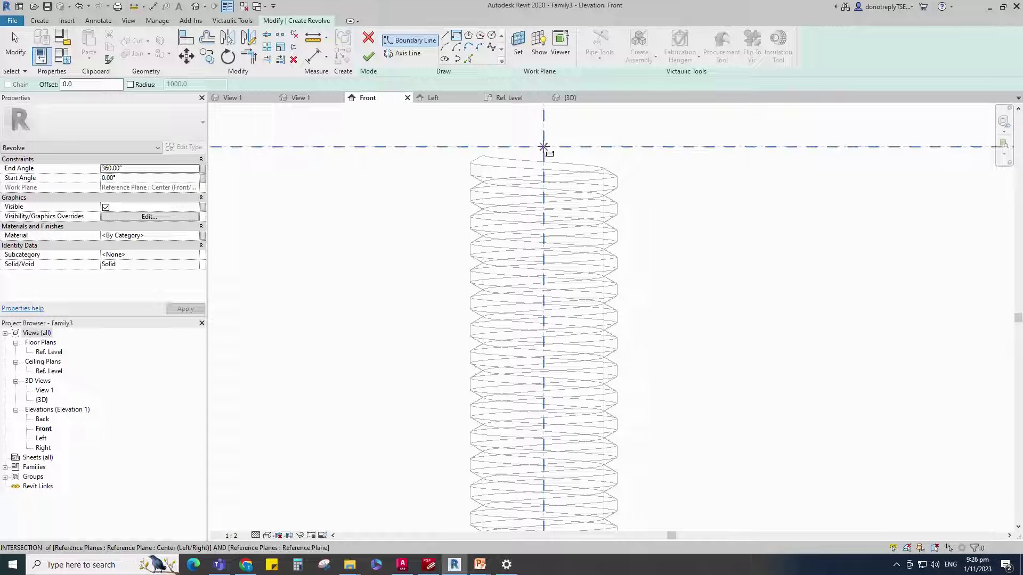
{"action": "left_click", "coordinate": [544, 147]}
{"action": "scroll", "coordinate": [540, 153], "scroll_direction": "down", "scroll_amount": 10}
{"action": "scroll", "coordinate": [537, 373], "scroll_direction": "up", "scroll_amount": 8}
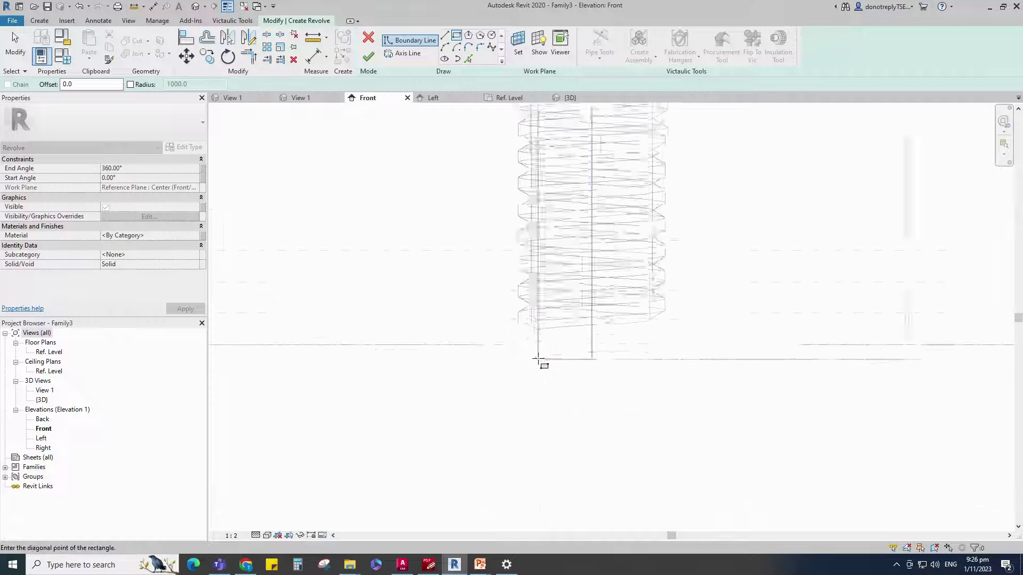
{"action": "left_click", "coordinate": [528, 337]}
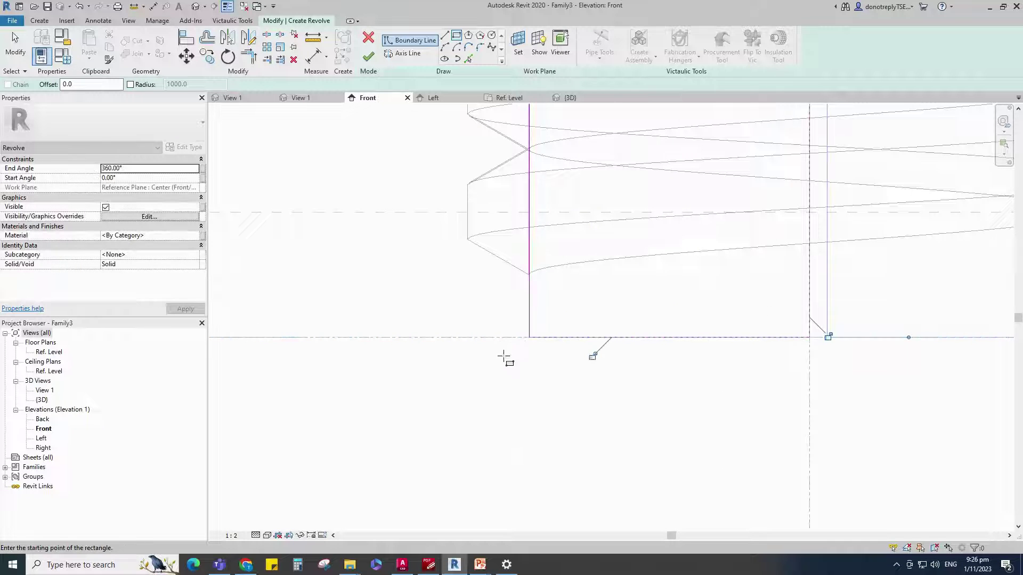
{"action": "scroll", "coordinate": [550, 453], "scroll_direction": "down", "scroll_amount": 4}
{"action": "scroll", "coordinate": [551, 453], "scroll_direction": "down", "scroll_amount": 8}
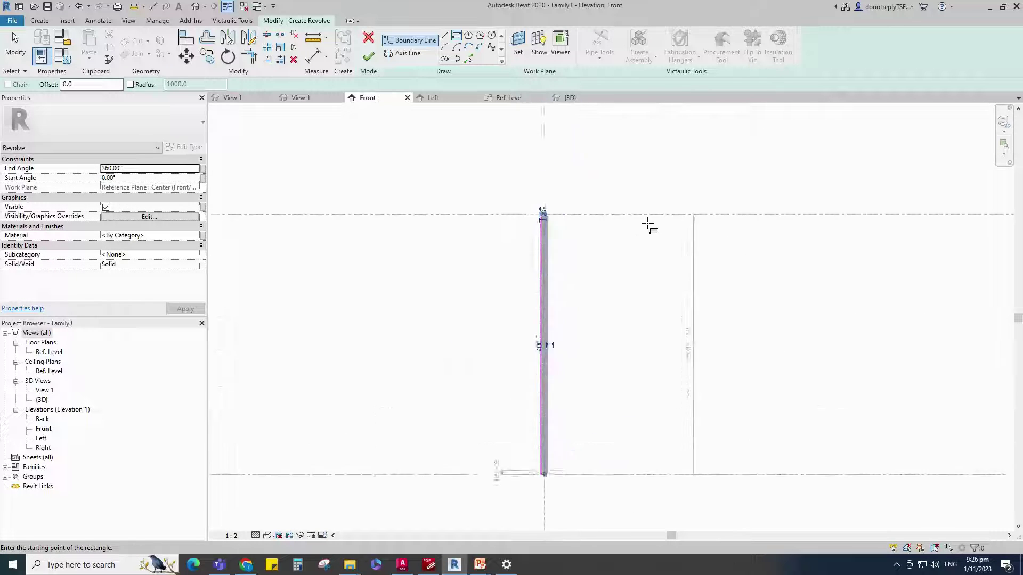
{"action": "scroll", "coordinate": [526, 267], "scroll_direction": "up", "scroll_amount": 2}
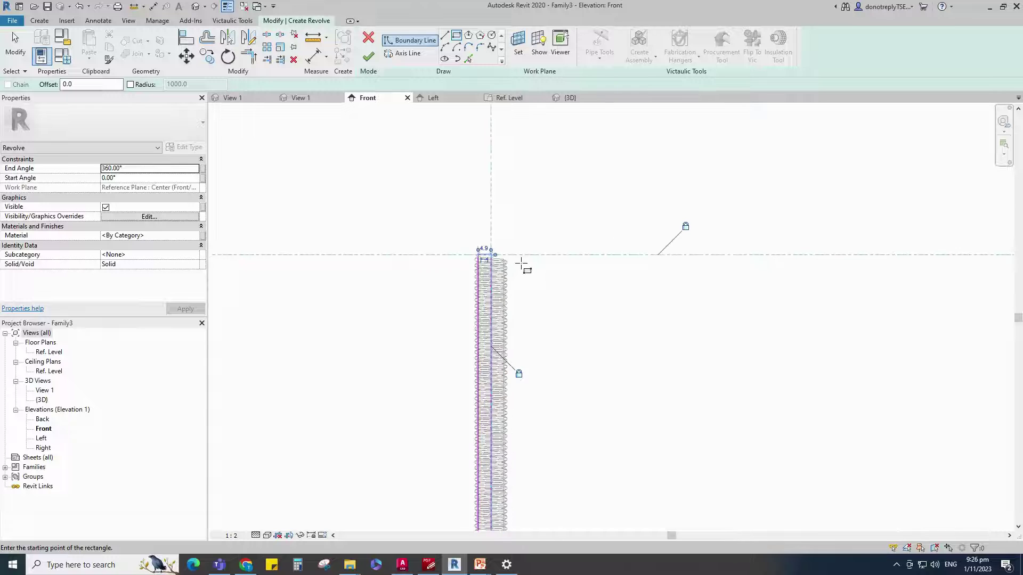
Add an aligned dimension between the rectangle's outer line and the vertical centre reference plane, placed above the rod
{"action": "key", "text": "d"}
{"action": "key", "text": "i"}
{"action": "scroll", "coordinate": [485, 214], "scroll_direction": "up", "scroll_amount": 3}
{"action": "left_click", "coordinate": [473, 320]}
{"action": "scroll", "coordinate": [475, 320], "scroll_direction": "up", "scroll_amount": 2}
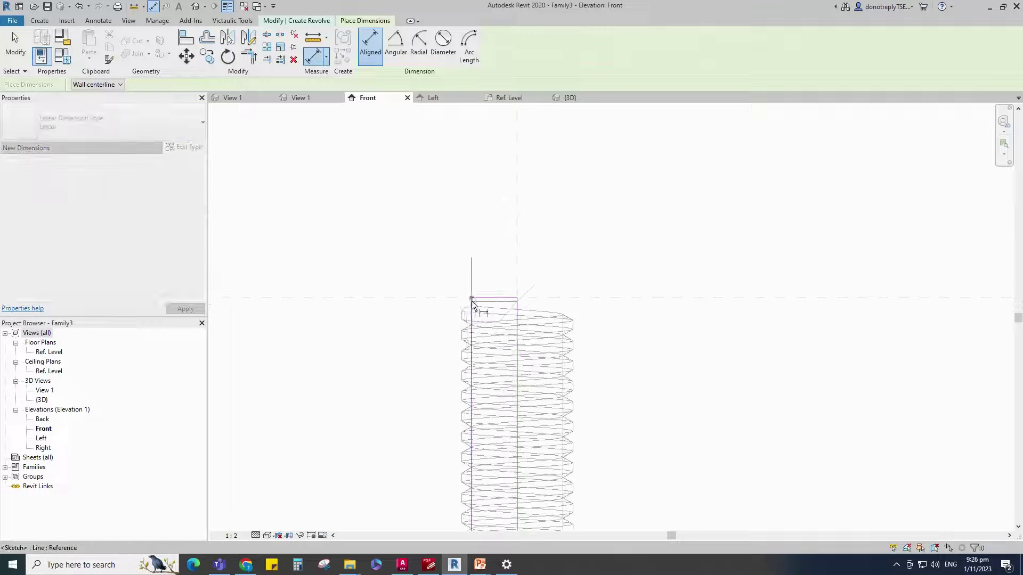
{"action": "scroll", "coordinate": [470, 300], "scroll_direction": "up", "scroll_amount": 3}
{"action": "left_click", "coordinate": [576, 341]}
{"action": "scroll", "coordinate": [544, 395], "scroll_direction": "down", "scroll_amount": 6}
{"action": "left_click", "coordinate": [499, 264]}
{"action": "key", "text": "Escape"}
{"action": "key", "text": "Escape"}
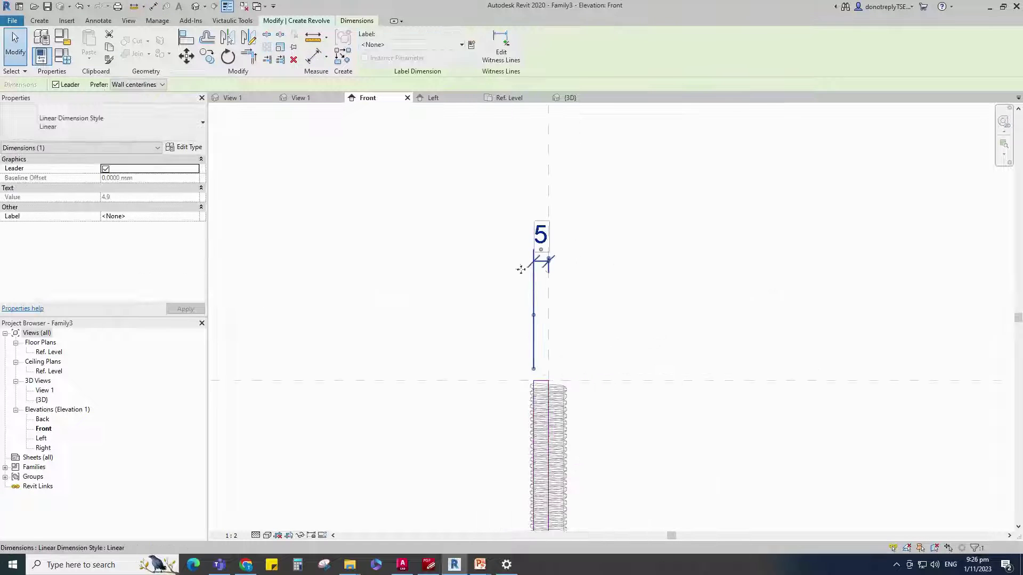
Label the rectangle's width dimension with the Minor Radius parameter
{"action": "left_click", "coordinate": [194, 217]}
{"action": "left_click", "coordinate": [112, 258]}
{"action": "left_click", "coordinate": [186, 309]}
{"action": "left_click", "coordinate": [437, 320]}
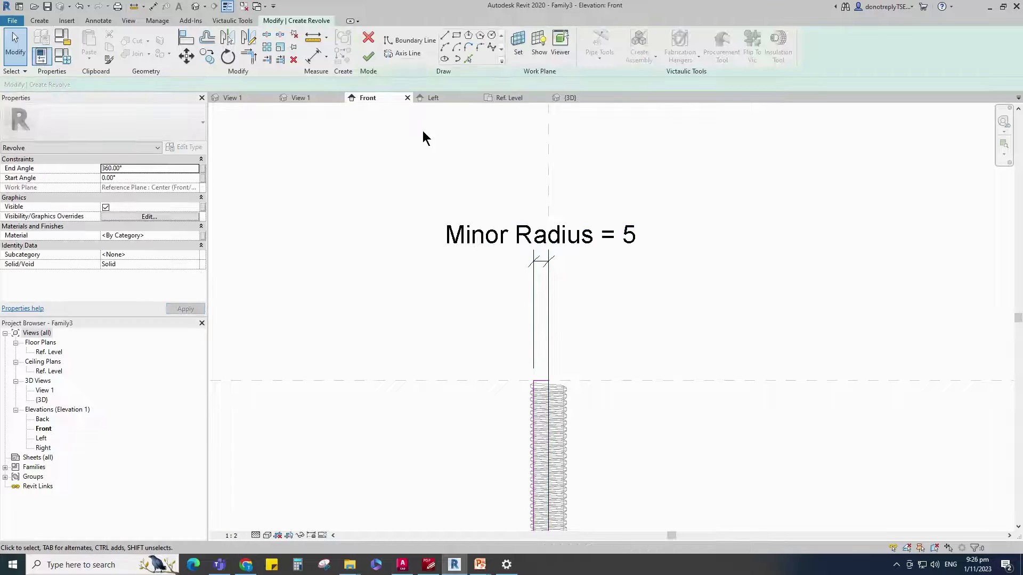
Draw the revolve's axis line on the vertical centre reference plane and finish the revolve
{"action": "left_click", "coordinate": [402, 54]}
{"action": "left_click", "coordinate": [457, 36]}
{"action": "left_click", "coordinate": [544, 194]}
{"action": "left_click", "coordinate": [368, 56]}
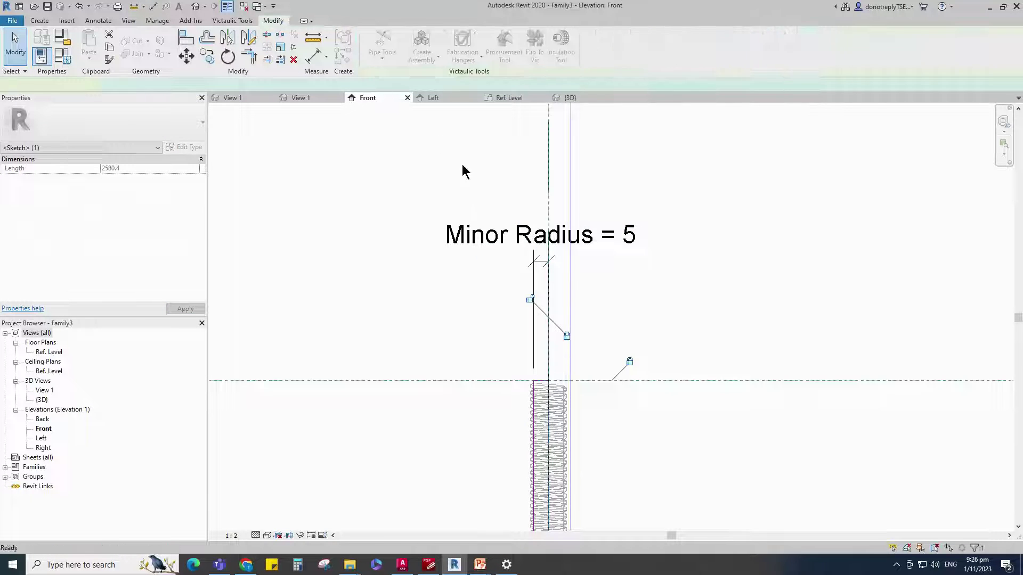
{"action": "left_click", "coordinate": [469, 185]}
Set the Front elevation's visual style to Shaded
{"action": "scroll", "coordinate": [575, 405], "scroll_direction": "up", "scroll_amount": 2}
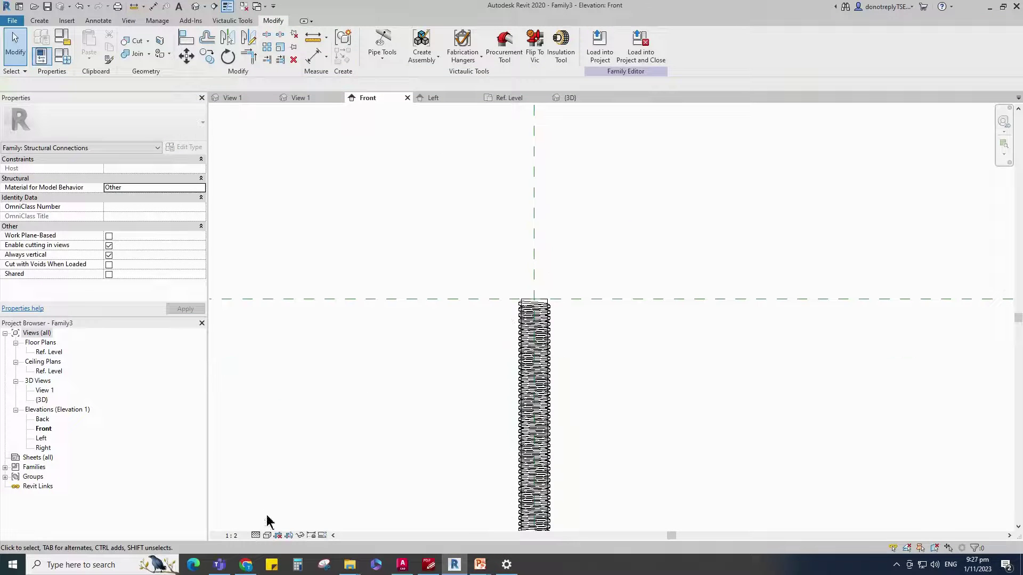
{"action": "left_click", "coordinate": [267, 536]}
{"action": "left_click", "coordinate": [283, 492]}
{"action": "scroll", "coordinate": [555, 291], "scroll_direction": "up", "scroll_amount": 4}
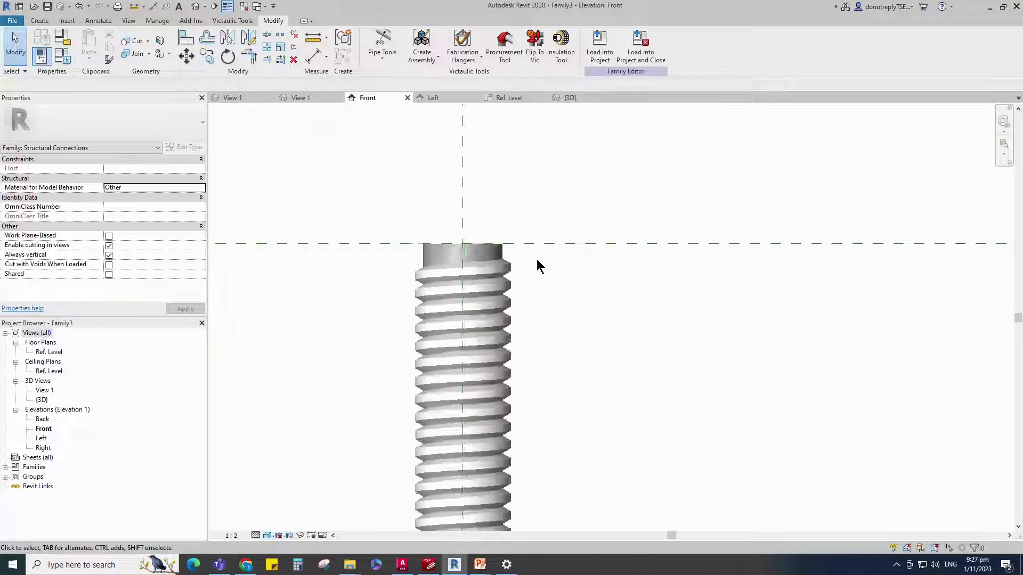
Associate the revolved core's material with the family's Material parameter
{"action": "scroll", "coordinate": [491, 244], "scroll_direction": "up", "scroll_amount": 1}
{"action": "left_click", "coordinate": [491, 244]}
{"action": "left_click", "coordinate": [202, 235]}
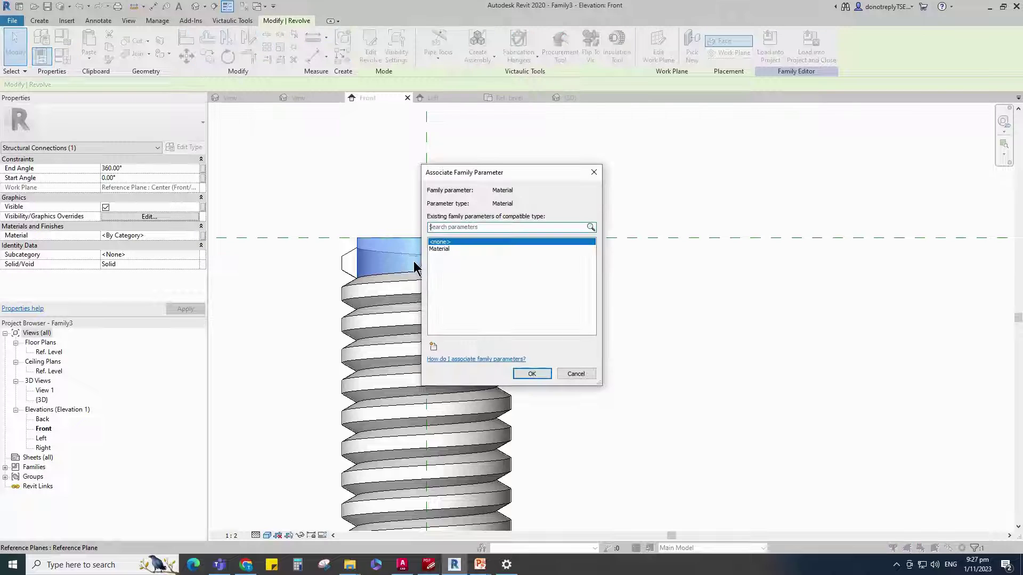
{"action": "left_click", "coordinate": [438, 250]}
{"action": "left_click", "coordinate": [533, 374]}
{"action": "left_click", "coordinate": [623, 258]}
Examine the threaded rod with its solid core along its length in the Front elevation and in 3D
{"action": "scroll", "coordinate": [623, 258], "scroll_direction": "down", "scroll_amount": 2}
{"action": "scroll", "coordinate": [625, 264], "scroll_direction": "down", "scroll_amount": 4}
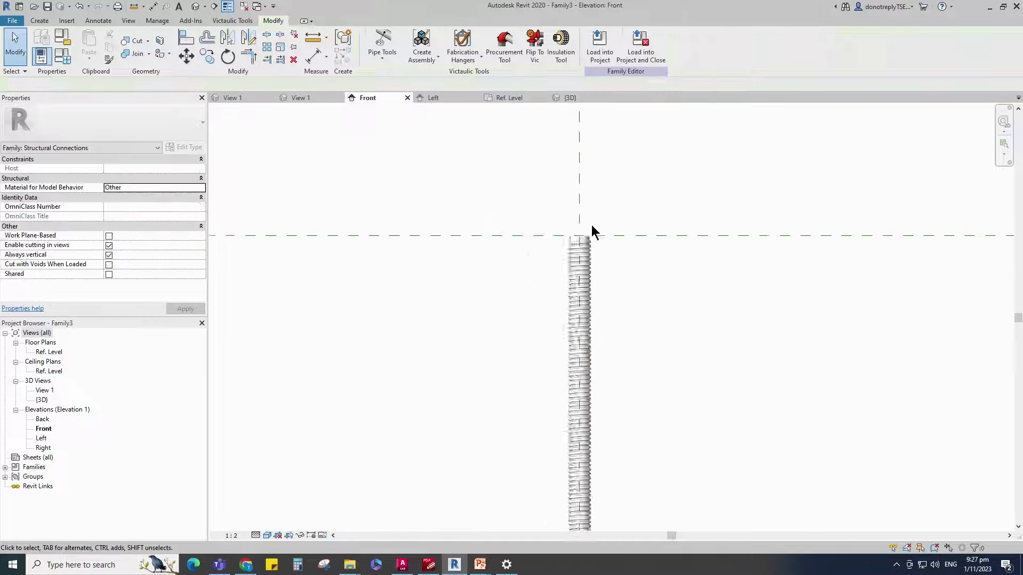
{"action": "scroll", "coordinate": [559, 424], "scroll_direction": "up", "scroll_amount": 3}
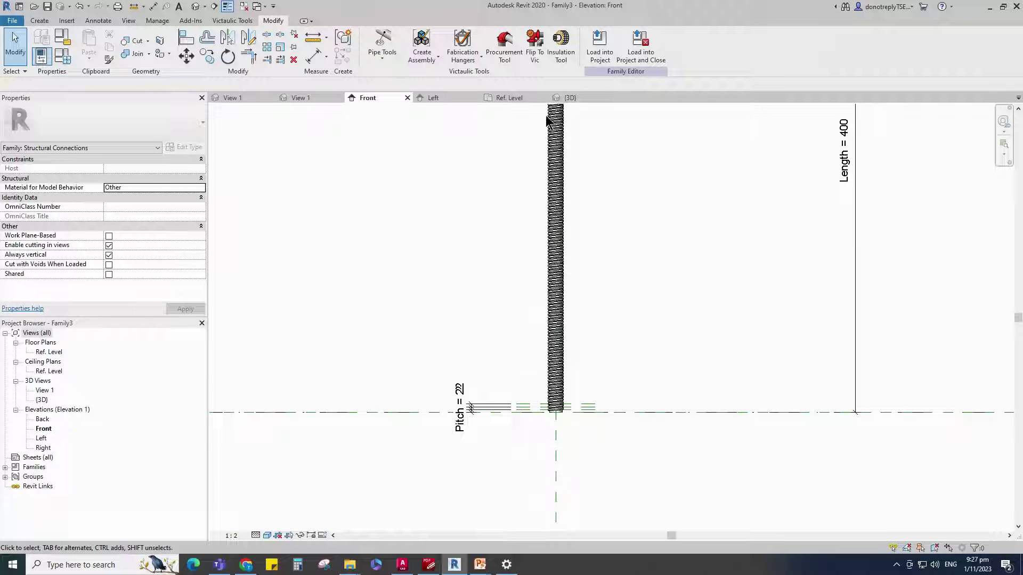
{"action": "left_click", "coordinate": [571, 97]}
{"action": "middle_click_drag", "start_coordinate": [554, 271], "coordinate": [525, 395], "text": "shift"}
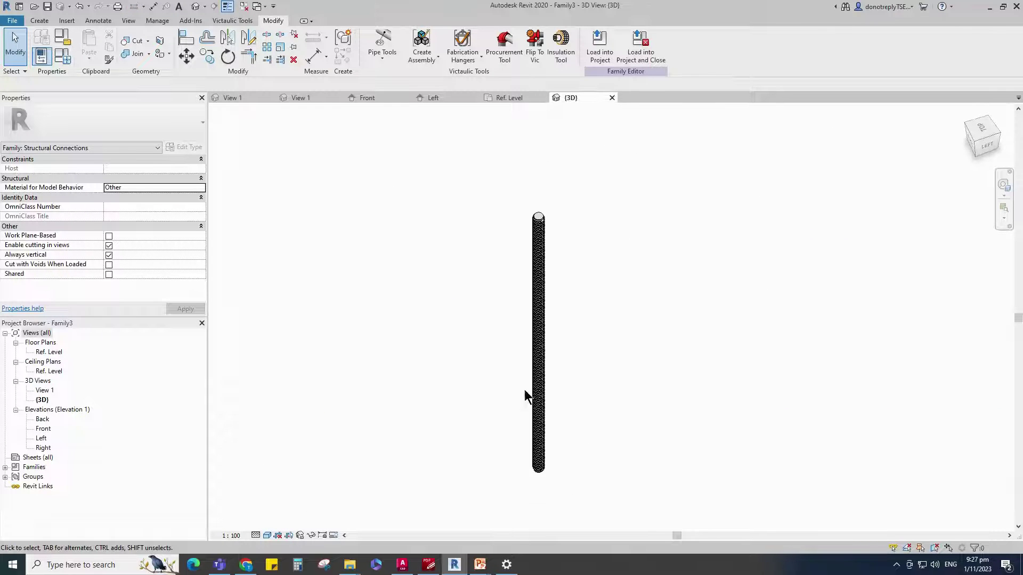
{"action": "left_click", "coordinate": [369, 100]}
{"action": "scroll", "coordinate": [578, 416], "scroll_direction": "down", "scroll_amount": 2}
{"action": "scroll", "coordinate": [442, 240], "scroll_direction": "up", "scroll_amount": 1}
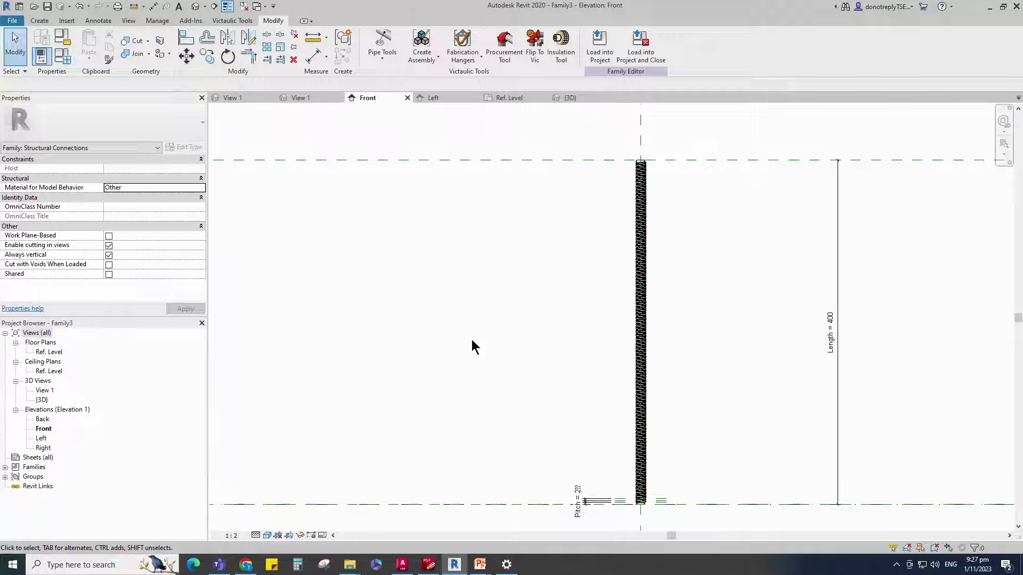
Give the Minor Radius family parameter the formula Minor Diameter / 2 and apply it
{"action": "left_click", "coordinate": [63, 56]}
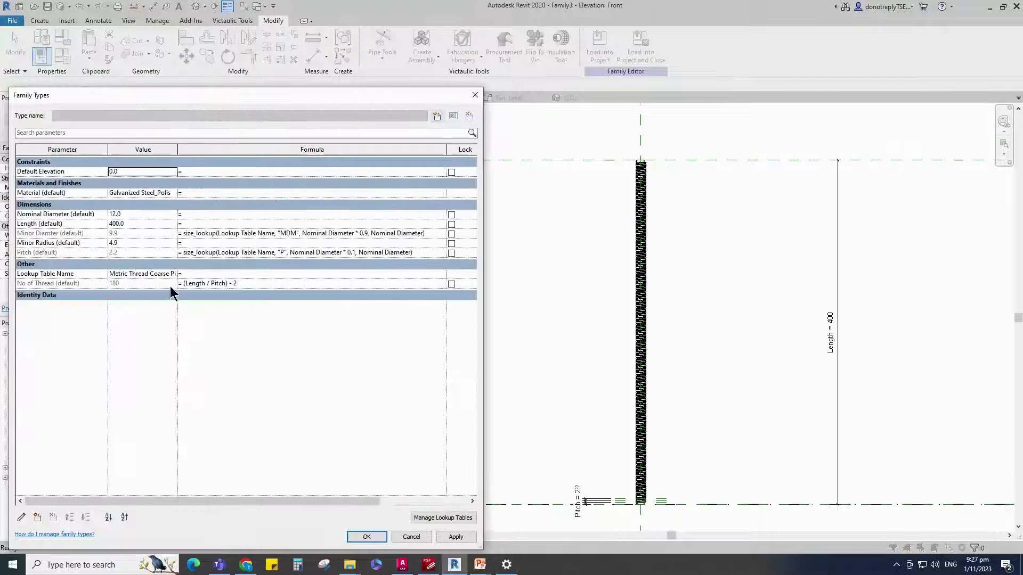
{"action": "left_click", "coordinate": [187, 243]}
{"action": "type", "text": "Mi"}
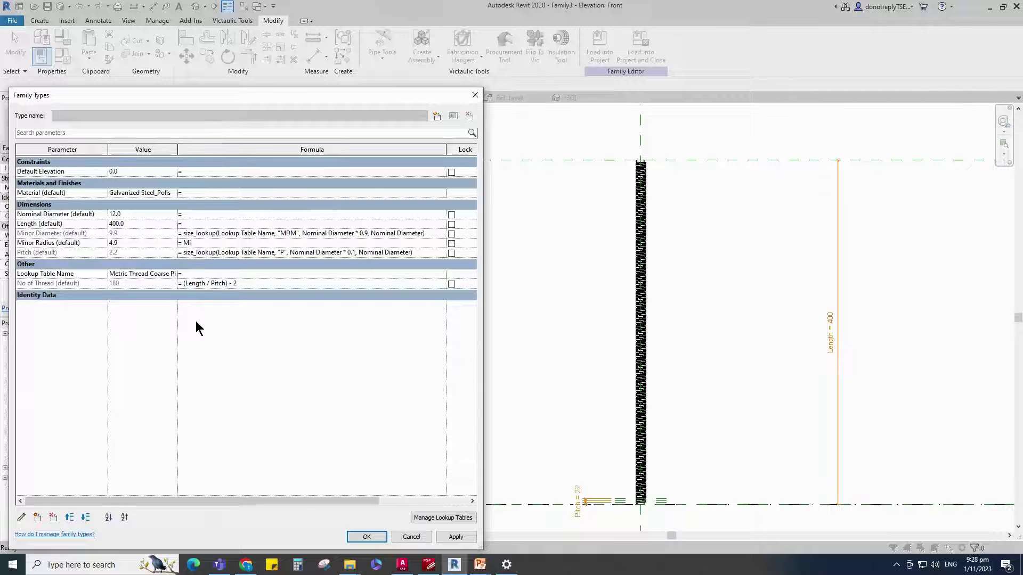
{"action": "type", "text": "nor D"}
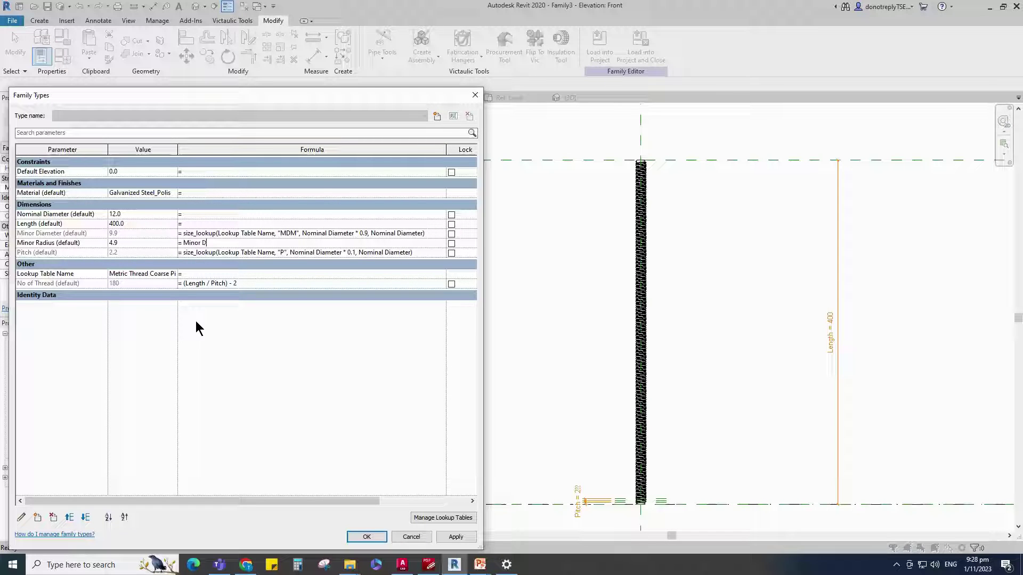
{"action": "type", "text": "iameter / 2"}
{"action": "left_click", "coordinate": [457, 537]}
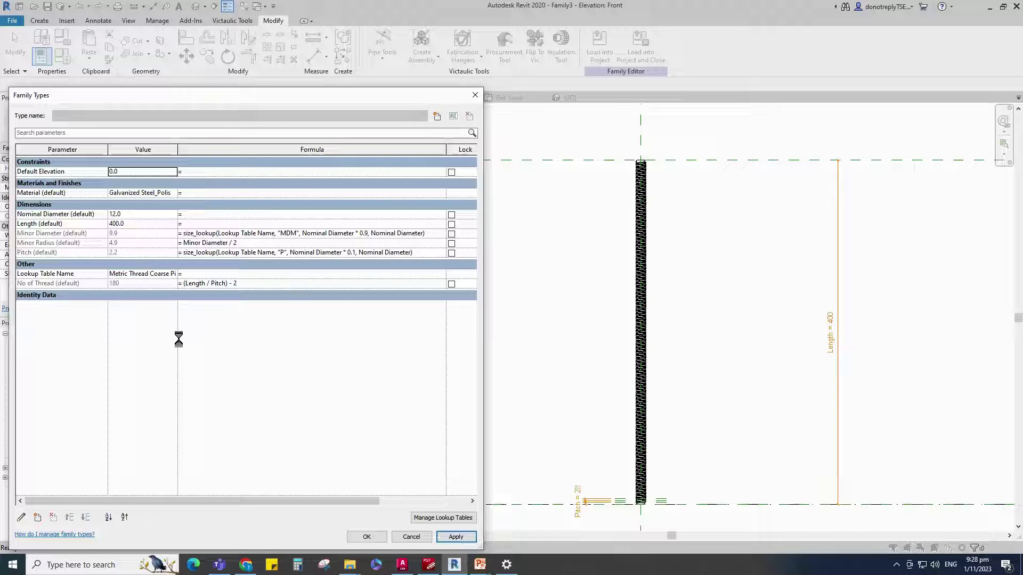
Test the rod family with Nominal Diameter values of 16 and 24, applying each one
{"action": "left_click_drag", "start_coordinate": [123, 214], "coordinate": [83, 224]}
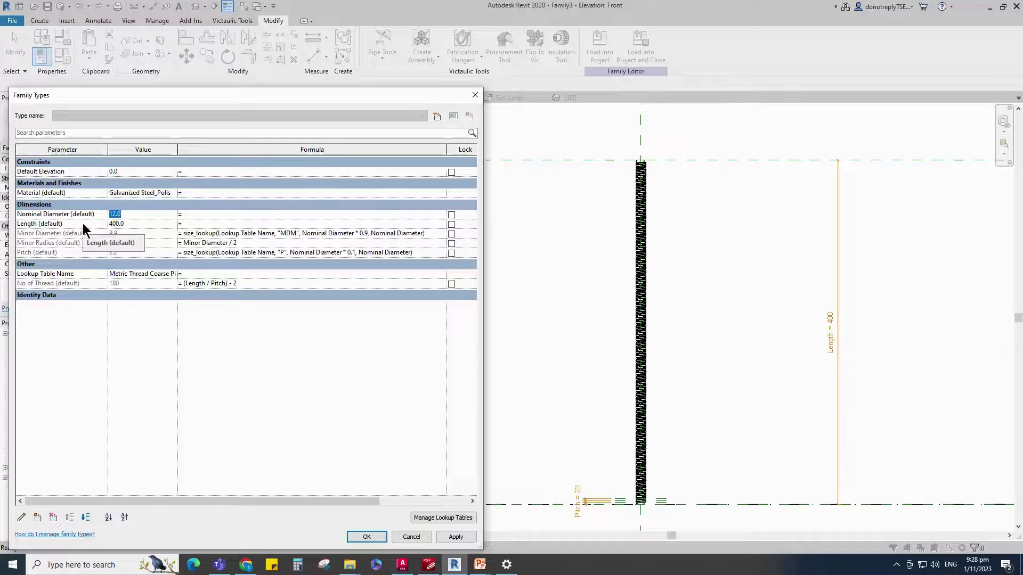
{"action": "type", "text": "16"}
{"action": "left_click", "coordinate": [464, 539]}
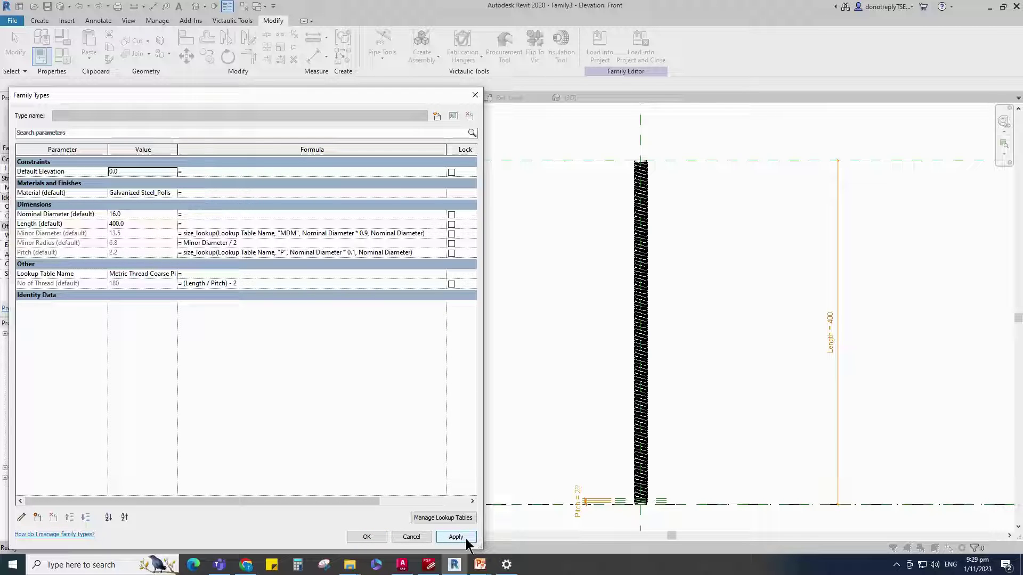
{"action": "left_click", "coordinate": [115, 215]}
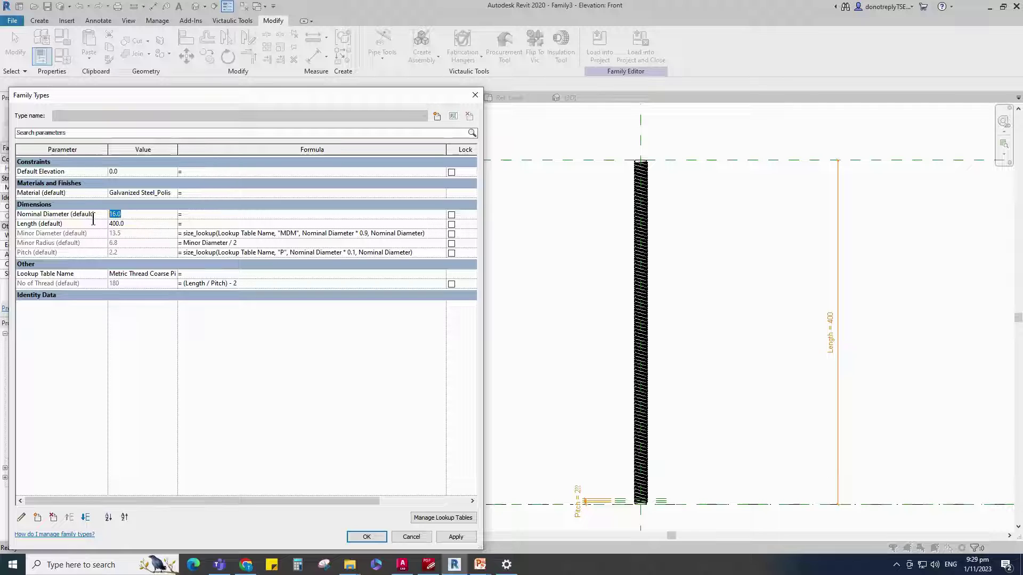
{"action": "left_click", "coordinate": [456, 538]}
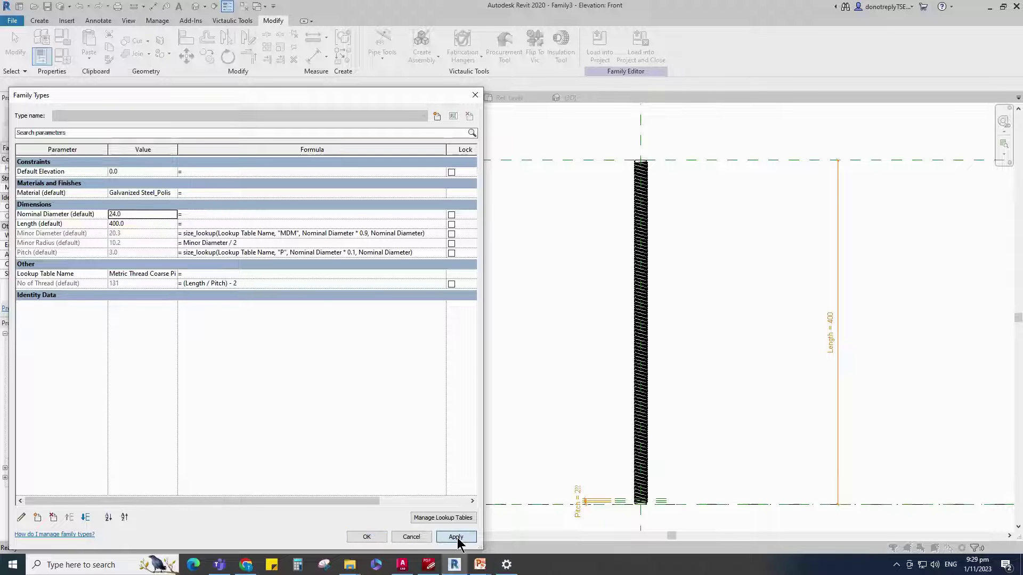
Set the Nominal Diameter parameter to 36 and apply it to the family
{"action": "left_click", "coordinate": [115, 214]}
{"action": "type", "text": "36"}
{"action": "key", "text": "Return"}
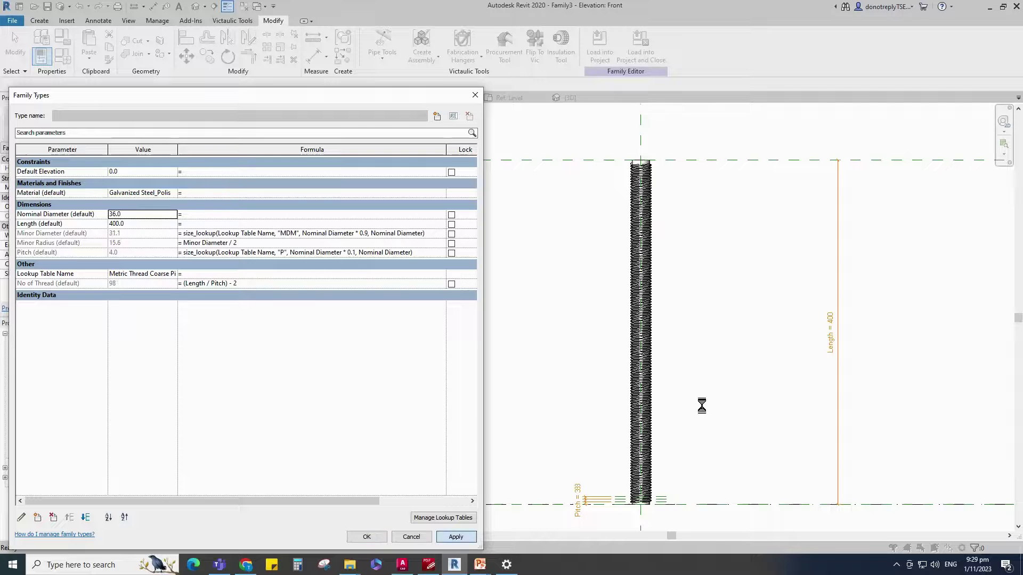
Set the Length parameter to 500, apply it and accept the family parameter changes
{"action": "left_click", "coordinate": [115, 225]}
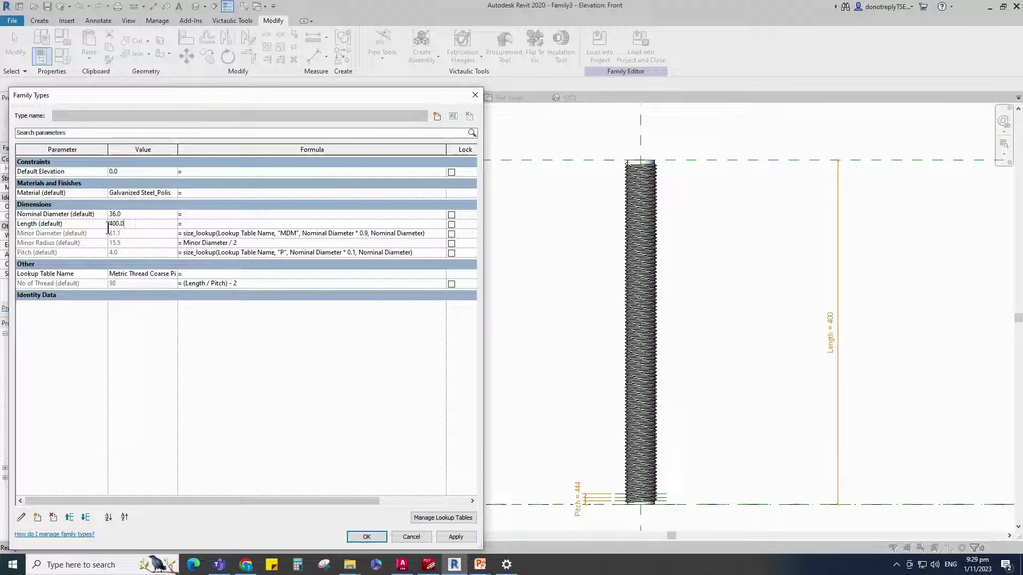
{"action": "type", "text": "3"}
{"action": "type", "text": "00"}
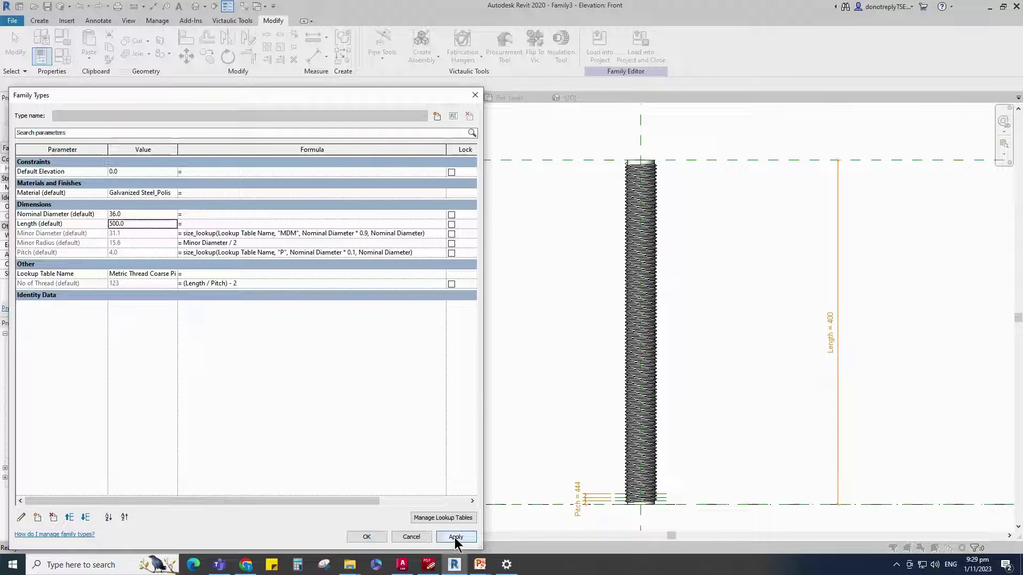
{"action": "left_click", "coordinate": [456, 537]}
{"action": "left_click", "coordinate": [366, 537]}
Change the Front elevation's visual style and check the rod along its full length
{"action": "scroll", "coordinate": [622, 154], "scroll_direction": "up", "scroll_amount": 5}
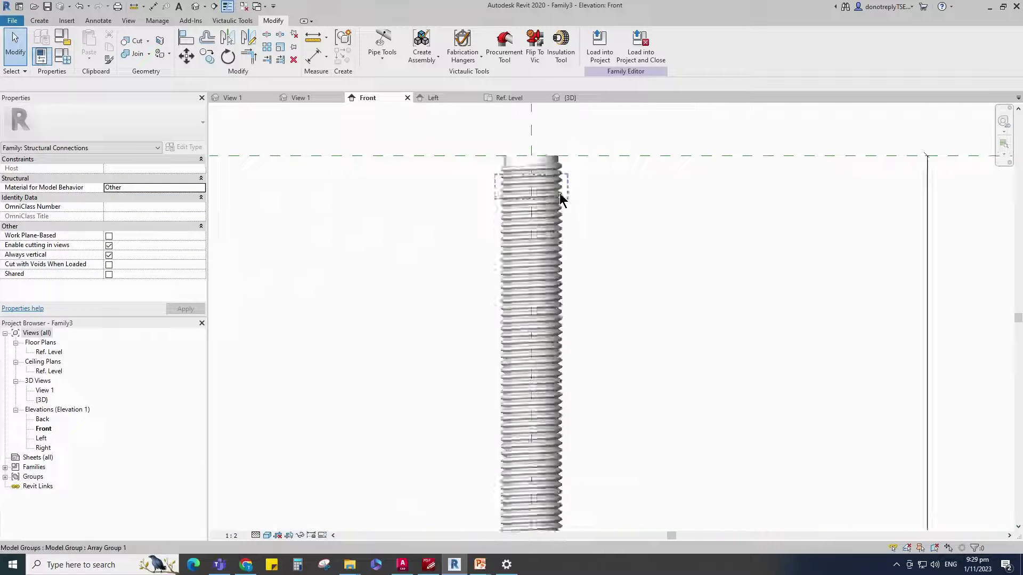
{"action": "left_click", "coordinate": [269, 533]}
{"action": "left_click", "coordinate": [271, 520]}
{"action": "scroll", "coordinate": [604, 316], "scroll_direction": "down", "scroll_amount": 5}
{"action": "middle_click_drag", "start_coordinate": [604, 315], "coordinate": [593, 180]}
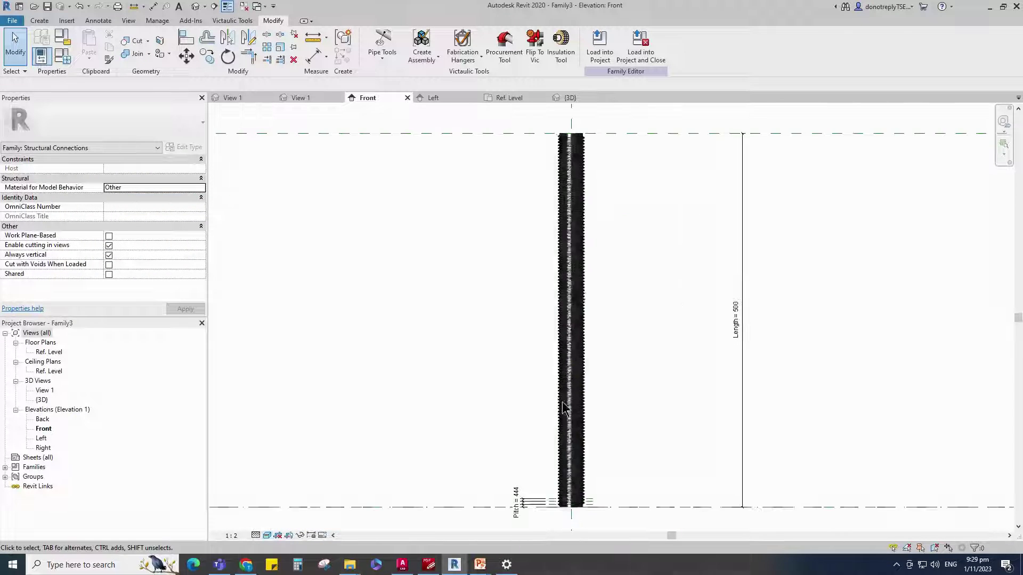
Return to the default 3D view, set its visual style to Realistic and inspect the rod from several angles
{"action": "left_click", "coordinate": [570, 98]}
{"action": "middle_click_drag", "start_coordinate": [596, 229], "coordinate": [544, 290], "text": "shift"}
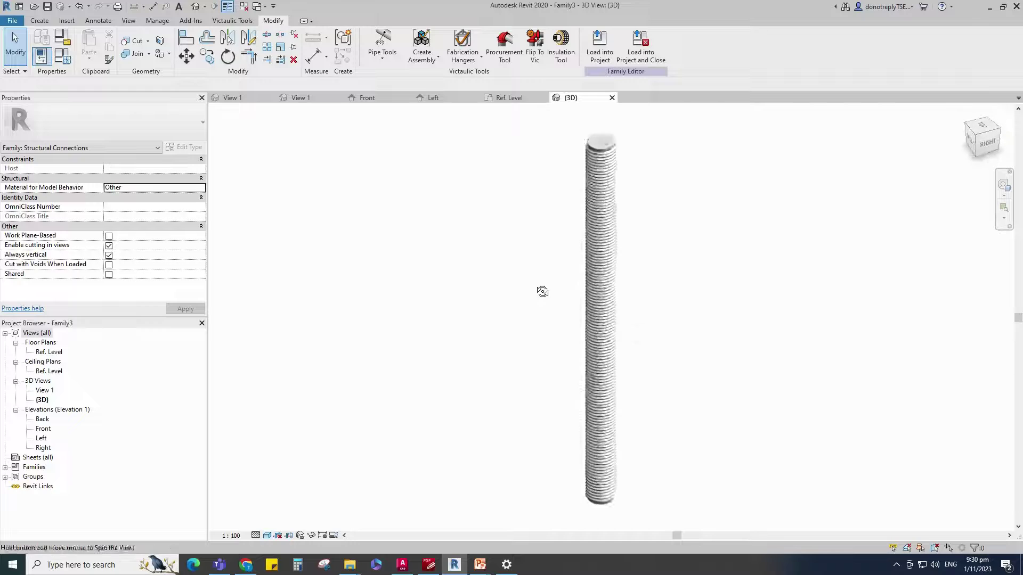
{"action": "scroll", "coordinate": [587, 434], "scroll_direction": "up", "scroll_amount": 2}
{"action": "middle_click_drag", "start_coordinate": [587, 435], "coordinate": [642, 359], "text": "shift"}
{"action": "left_click", "coordinate": [256, 535]}
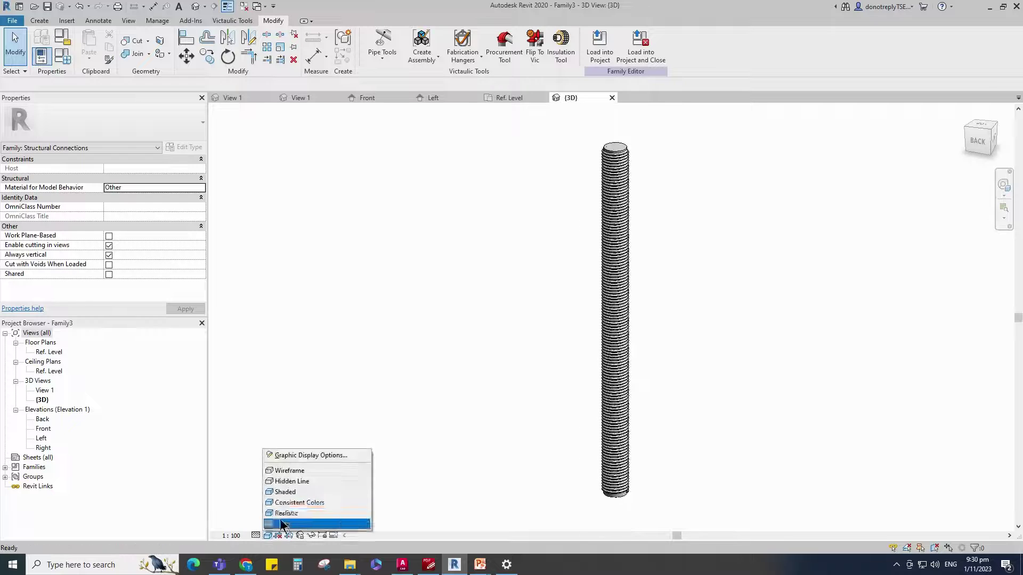
{"action": "left_click", "coordinate": [292, 515]}
{"action": "middle_click_drag", "start_coordinate": [678, 432], "coordinate": [507, 453], "text": "shift"}
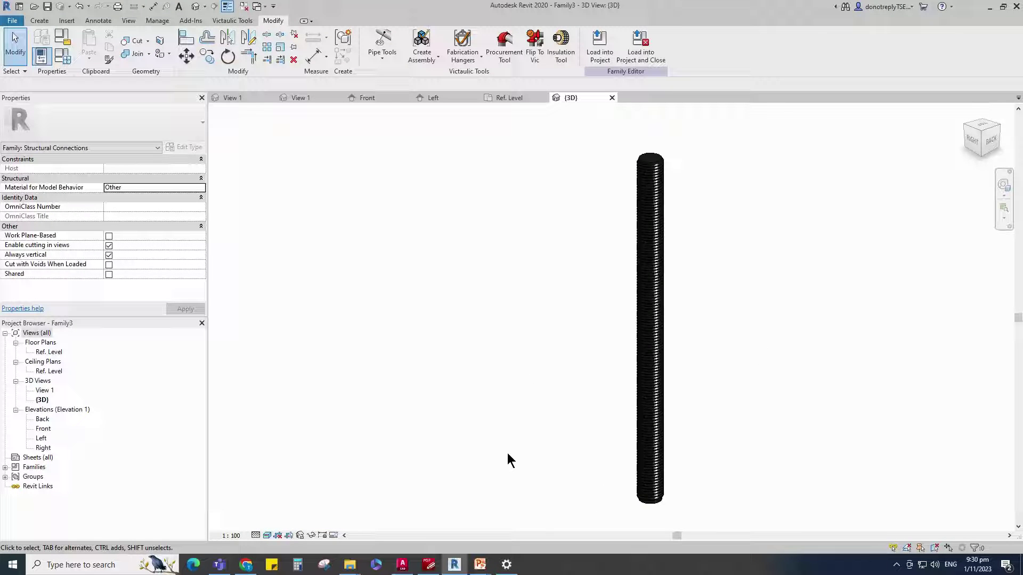